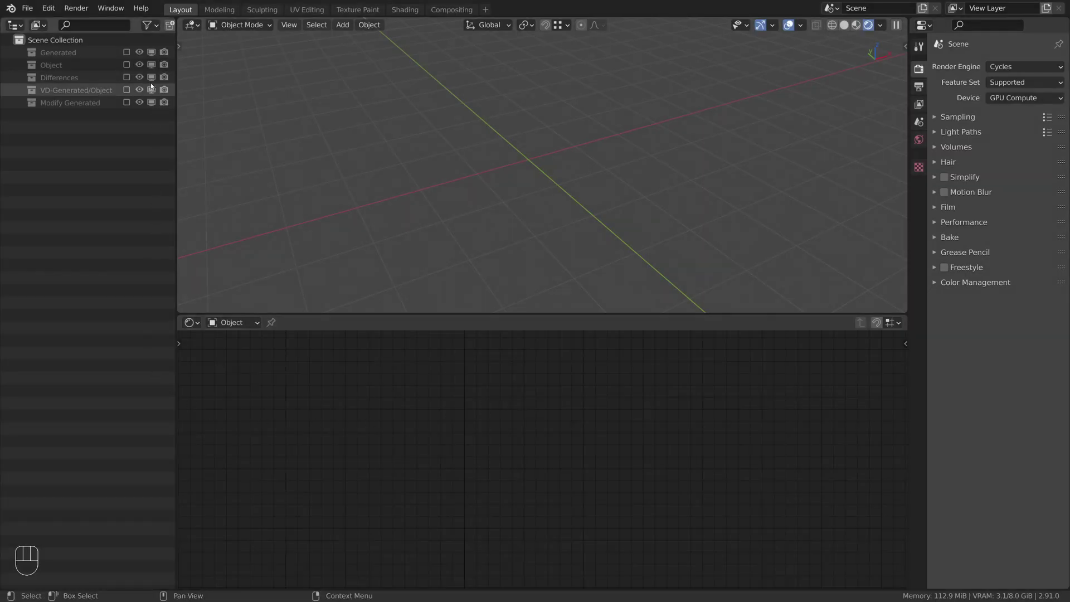
# Enable the Generated collection and select Cube-Generated to bring up its material nodes.
pyautogui.click(127, 52)
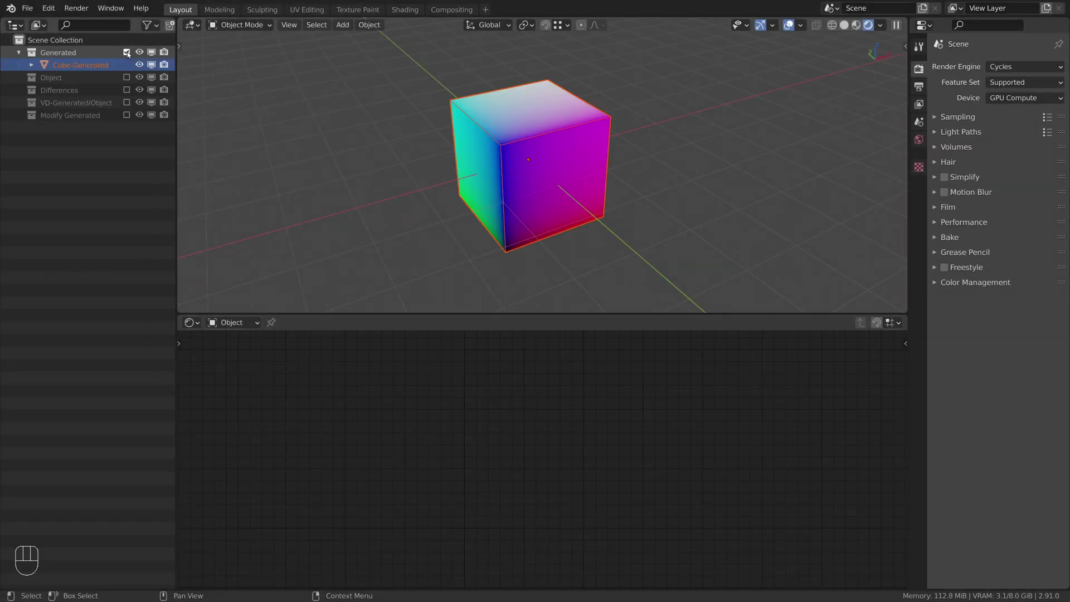
pyautogui.click(511, 127)
pyautogui.rightClick(527, 207)
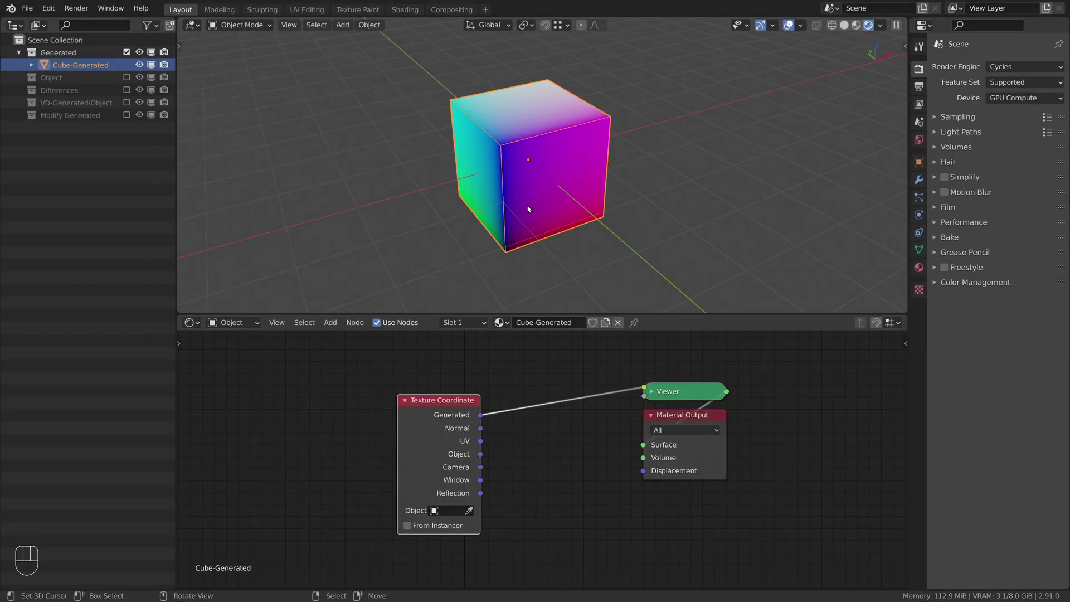
pyautogui.moveTo(527, 207); pyautogui.dragTo(526, 196, button='middle')
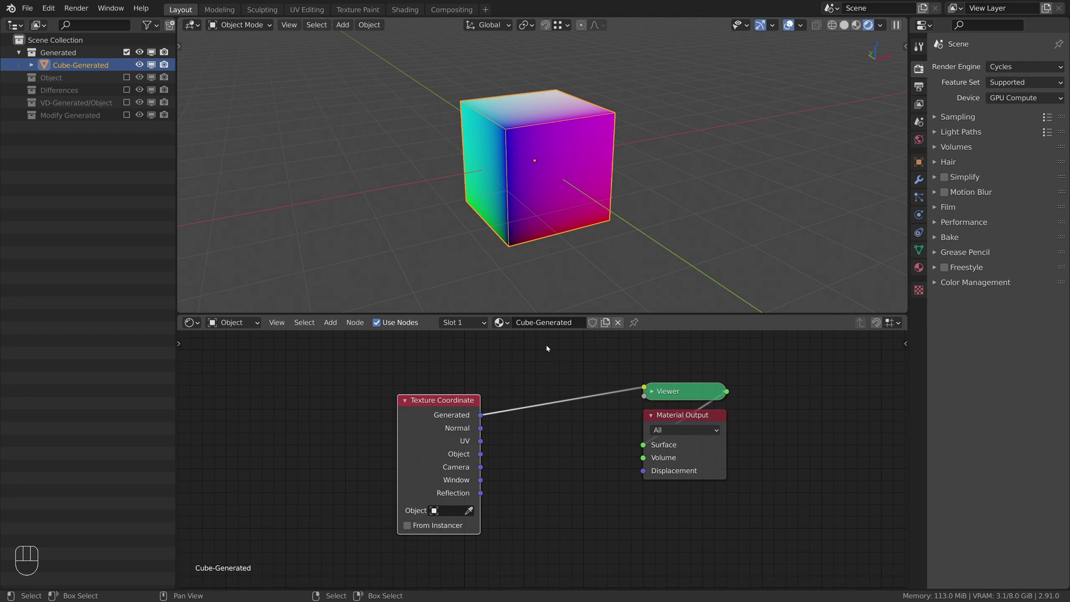
# Annotate the cube's near vertical edge with an arrow and erase the marks.
pyautogui.press('d')
pyautogui.moveTo(510, 256)
pyautogui.mouseDown()
pyautogui.moveTo(616, 242)
pyautogui.moveTo(460, 216)
pyautogui.moveTo(508, 162)
pyautogui.mouseUp()
pyautogui.moveTo(500, 165)
pyautogui.mouseDown()
pyautogui.moveTo(506, 151)
pyautogui.moveTo(516, 168)
pyautogui.mouseUp()
pyautogui.moveTo(496, 135)
pyautogui.mouseDown()
pyautogui.moveTo(506, 127)
pyautogui.moveTo(507, 142)
pyautogui.mouseUp()
pyautogui.press('d')
pyautogui.moveTo(508, 187); pyautogui.dragTo(589, 195, button='right')
# Rotate the Cube-Generated mesh freely in Edit Mode and return to Object Mode.
pyautogui.press('Tab')
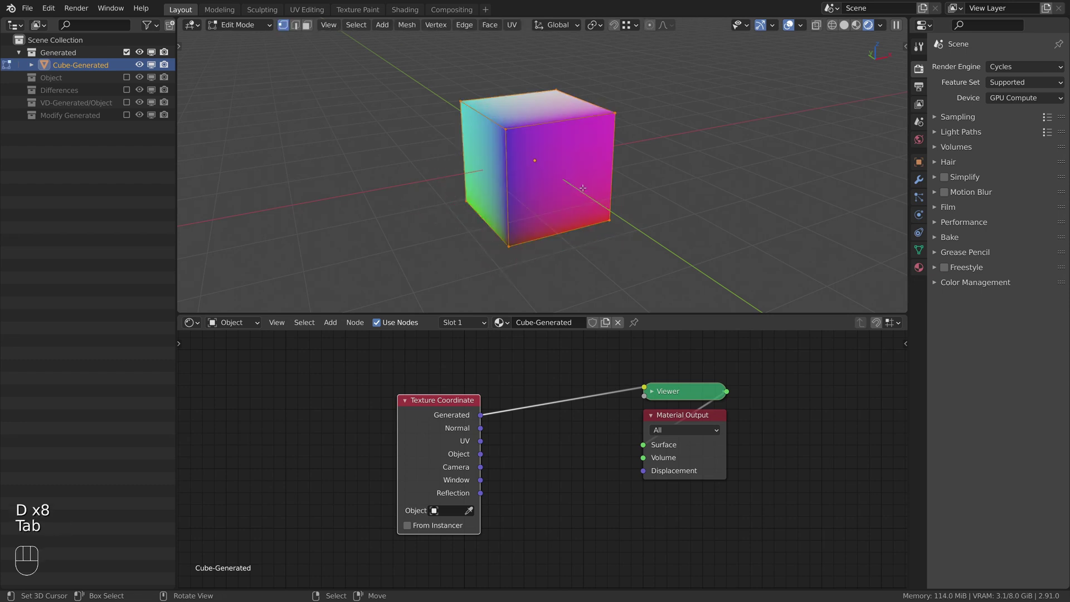
pyautogui.press('r')
pyautogui.click(580, 154)
pyautogui.press('Tab')
# Annotate the bounding box with three axis arrows starting from 0 at its near lower corner and ending at 1.
pyautogui.press('d')
pyautogui.moveTo(505, 285)
pyautogui.mouseDown()
pyautogui.moveTo(496, 294)
pyautogui.moveTo(642, 263)
pyautogui.mouseUp()
pyautogui.moveTo(621, 260)
pyautogui.mouseDown()
pyautogui.moveTo(633, 273)
pyautogui.moveTo(657, 269)
pyautogui.mouseUp()
pyautogui.moveTo(497, 278)
pyautogui.mouseDown()
pyautogui.moveTo(502, 118)
pyautogui.moveTo(511, 124)
pyautogui.mouseUp()
pyautogui.moveTo(477, 106); pyautogui.dragTo(493, 106)
pyautogui.moveTo(485, 294)
pyautogui.mouseDown()
pyautogui.moveTo(434, 243)
pyautogui.moveTo(443, 243)
pyautogui.mouseUp()
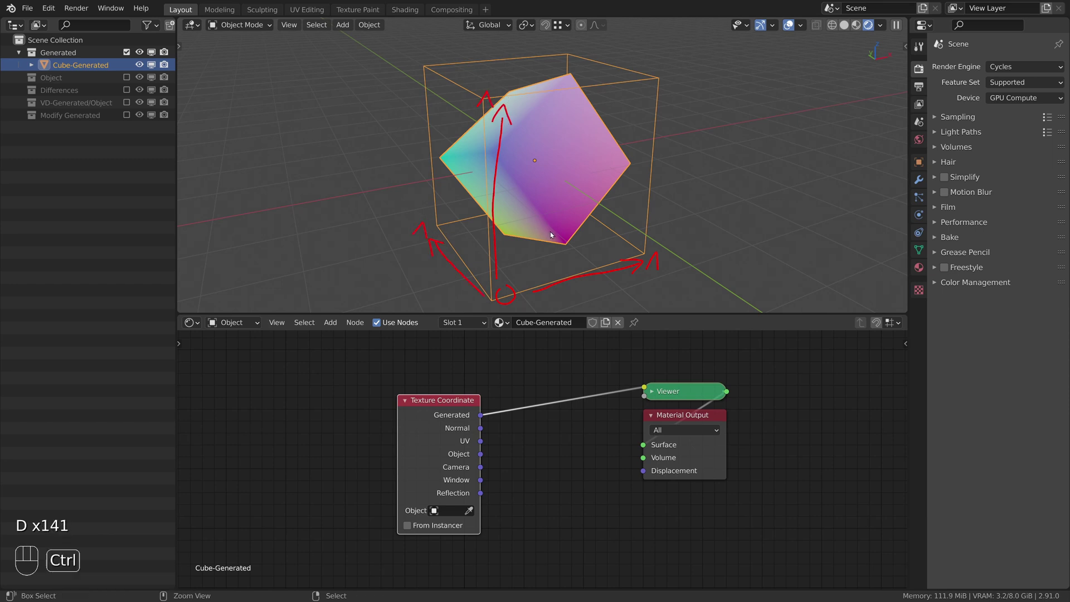
# Undo the bounding box annotations and the cube's mesh rotation, ending in Object Mode.
pyautogui.hotkey('ctrl', 'z')
pyautogui.hotkey('ctrl', 'z')
pyautogui.hotkey('ctrl', 'z')
pyautogui.hotkey('ctrl', 'z')
pyautogui.hotkey('ctrl', 'z')
pyautogui.hotkey('ctrl', 'z')
pyautogui.hotkey('ctrl', 'z')
pyautogui.hotkey('ctrl', 'z')
pyautogui.hotkey('ctrl', 'z')
pyautogui.hotkey('ctrl', 'z')
pyautogui.hotkey('ctrl', 'z')
pyautogui.hotkey('ctrl', 'z')
pyautogui.hotkey('ctrl', 'z')
pyautogui.hotkey('ctrl', 'z')
pyautogui.hotkey('ctrl', 'z')
pyautogui.hotkey('ctrl', 'z')
pyautogui.press('Tab')
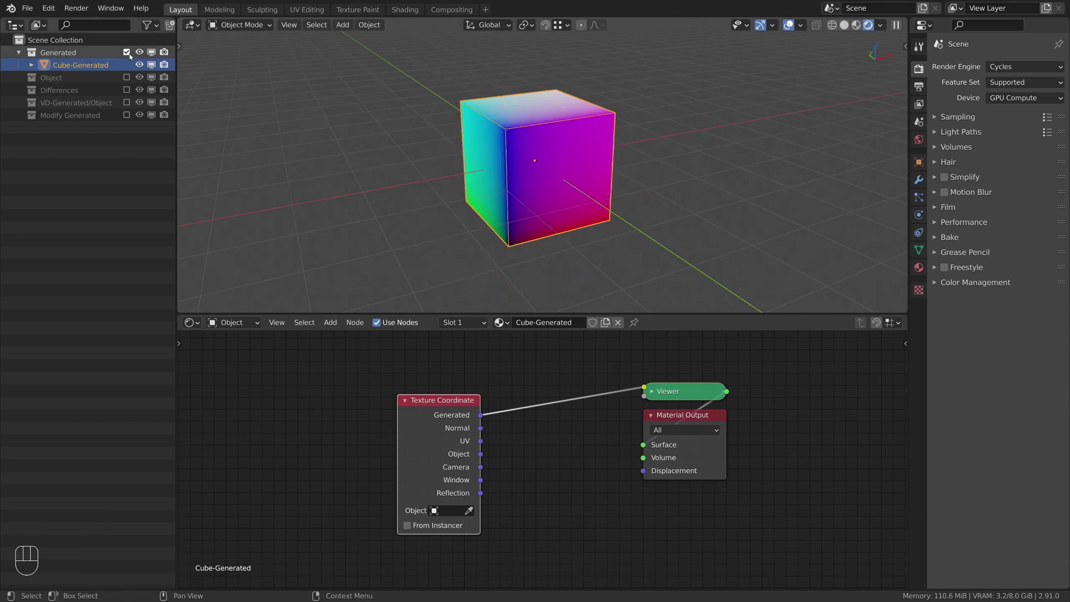
# Disable the Generated collection, enable the Object collection, and select Cube-Object.
pyautogui.click(126, 52)
pyautogui.click(126, 65)
pyautogui.click(525, 173)
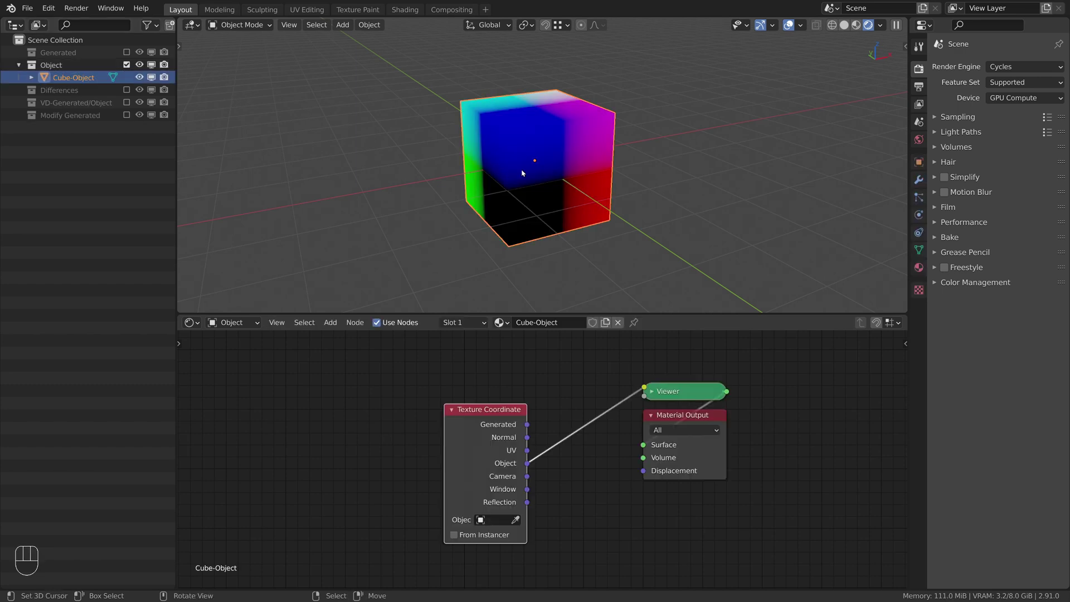
pyautogui.moveTo(539, 152); pyautogui.dragTo(607, 205, button='middle')
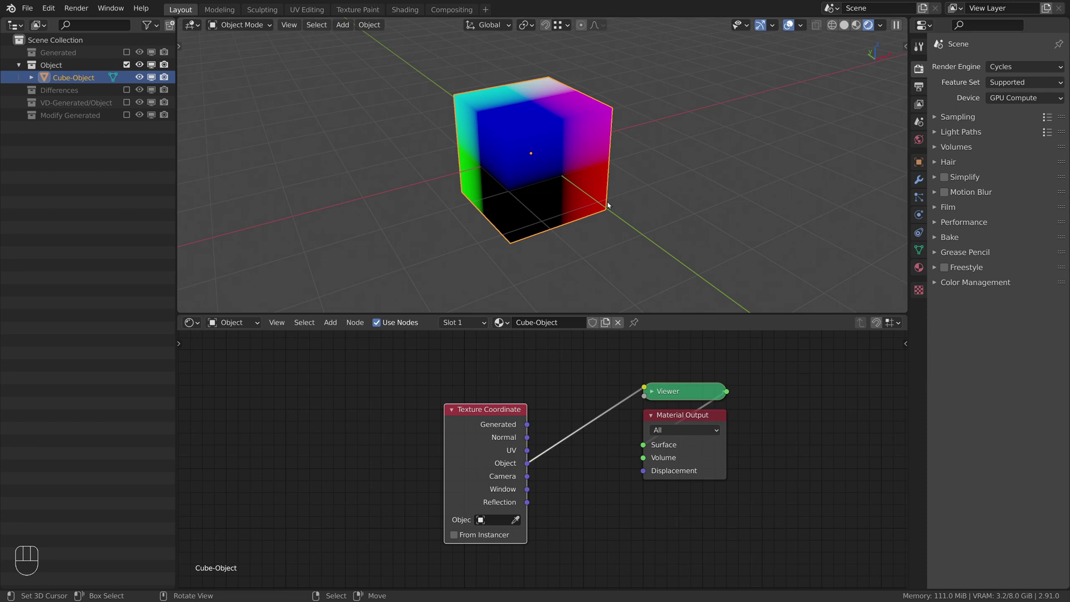
# Turn on Transform Origins and move only the origin of Cube-Object towards its near lower corner.
pyautogui.press('q')
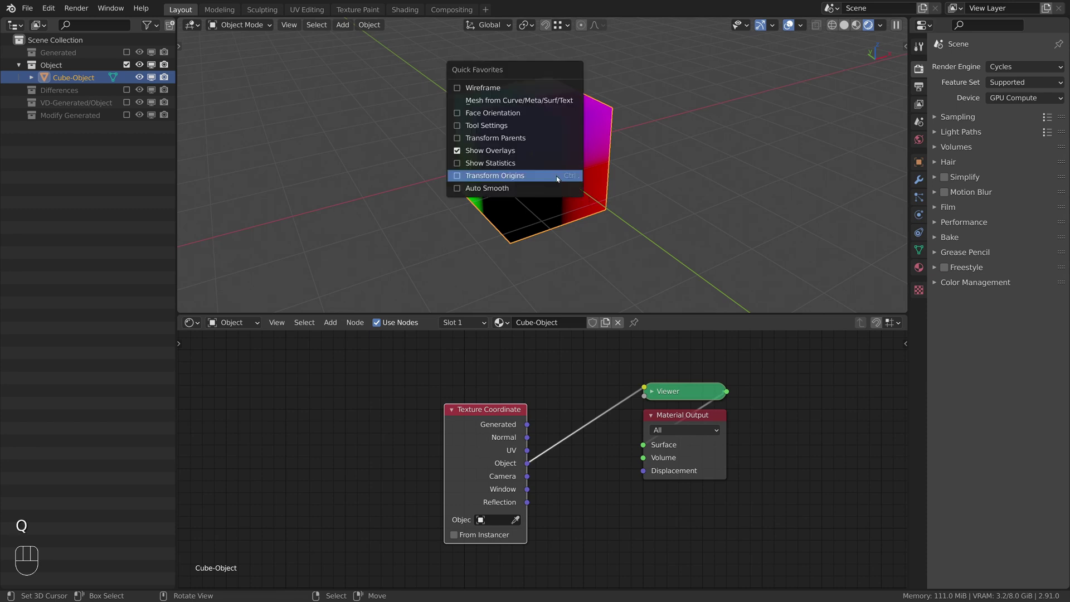
pyautogui.click(557, 177)
pyautogui.press('g')
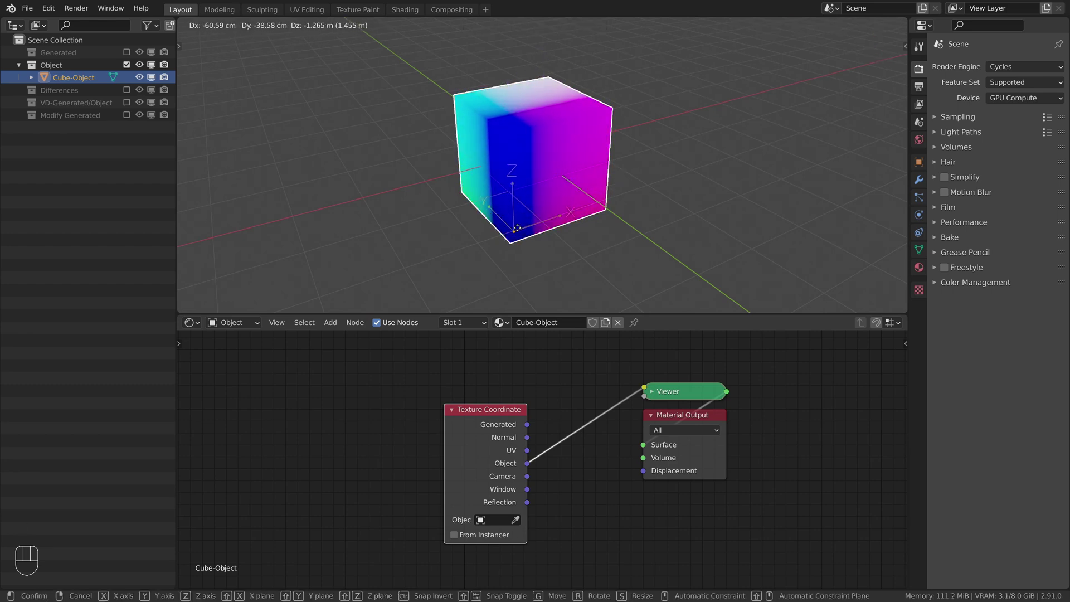
pyautogui.click(550, 201)
# Undo the origin move and turn off Transform Origins.
pyautogui.hotkey('ctrl', 'z')
pyautogui.press('q')
pyautogui.click(581, 182)
# Show only the Differences collection, view each cube's Voronoi material nodes, and select both cubes together.
pyautogui.click(127, 65)
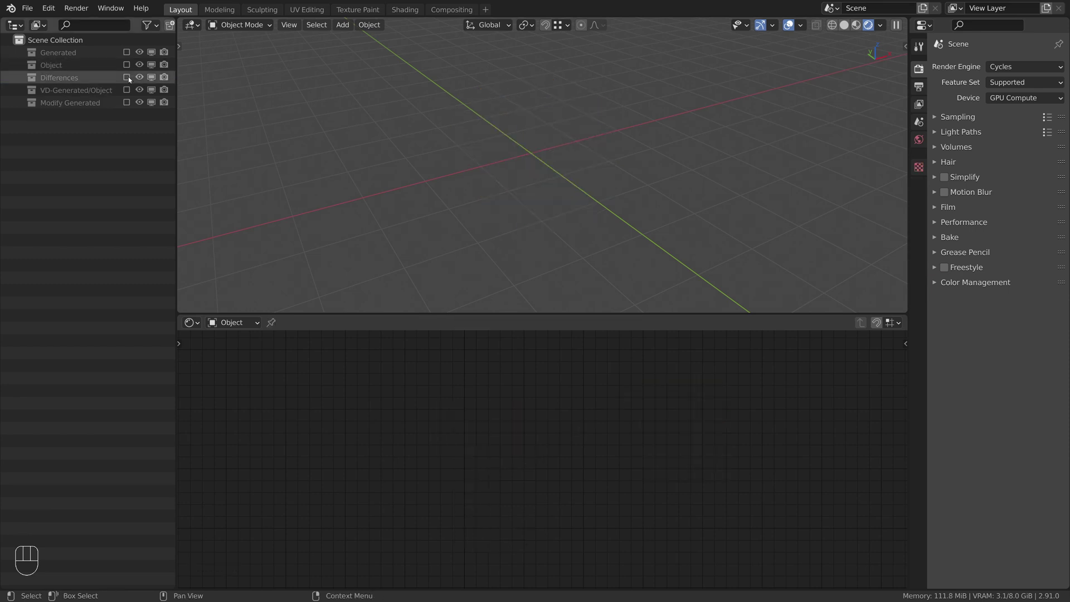
pyautogui.click(127, 78)
pyautogui.moveTo(539, 124); pyautogui.dragTo(524, 149, button='middle')
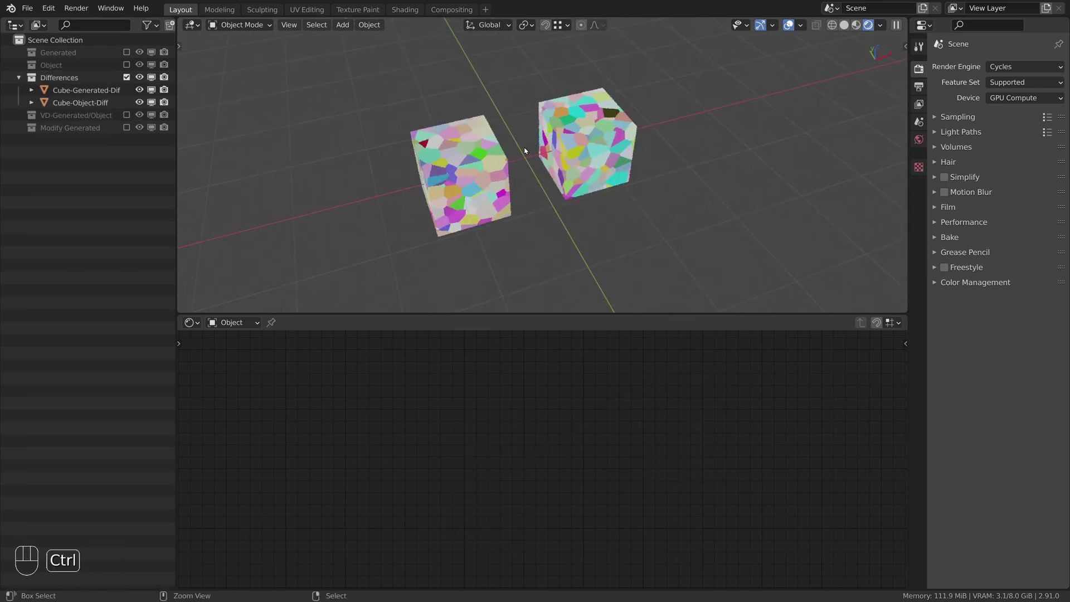
pyautogui.click(596, 136)
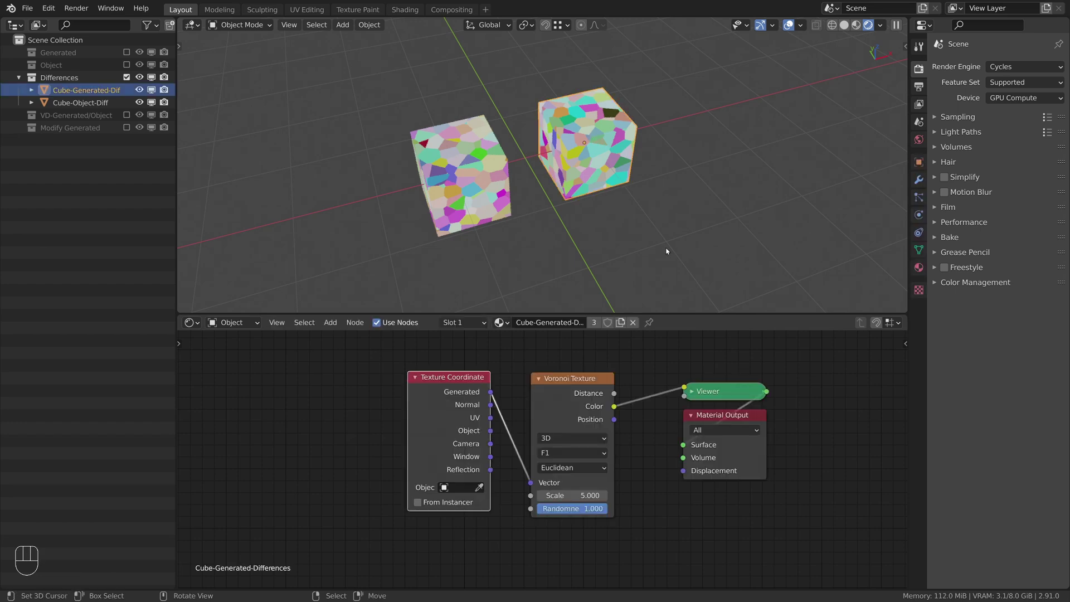
pyautogui.click(477, 185)
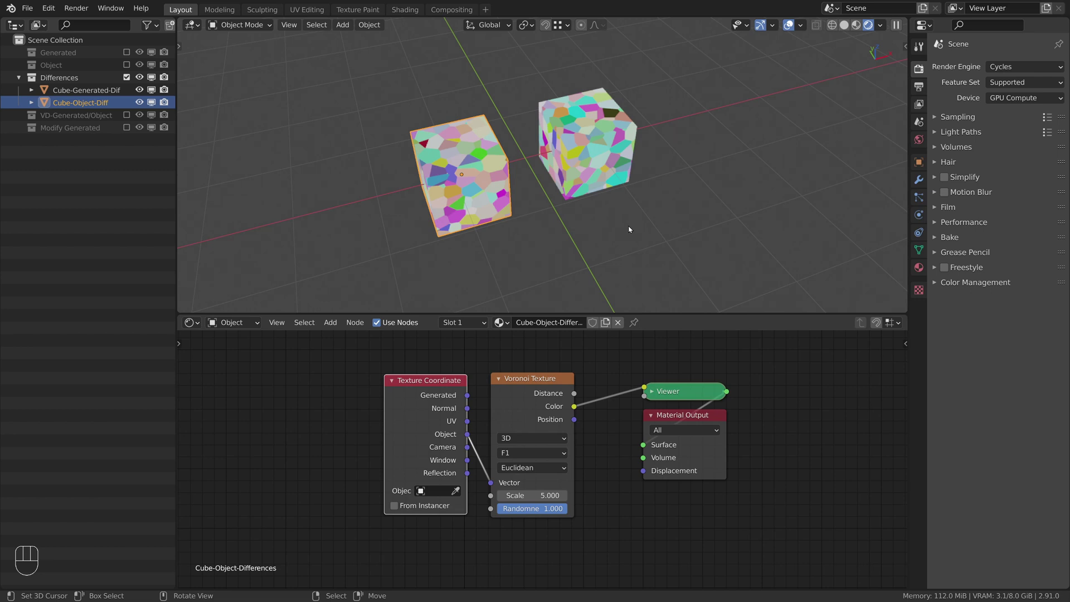
pyautogui.keyDown('ctrl'); pyautogui.keyDown('alt'); pyautogui.moveTo(640, 149); pyautogui.dragTo(581, 195, button='middle'); pyautogui.keyUp('alt'); pyautogui.keyUp('ctrl')
pyautogui.keyDown('shift'); pyautogui.click(613, 155); pyautogui.keyUp('shift')
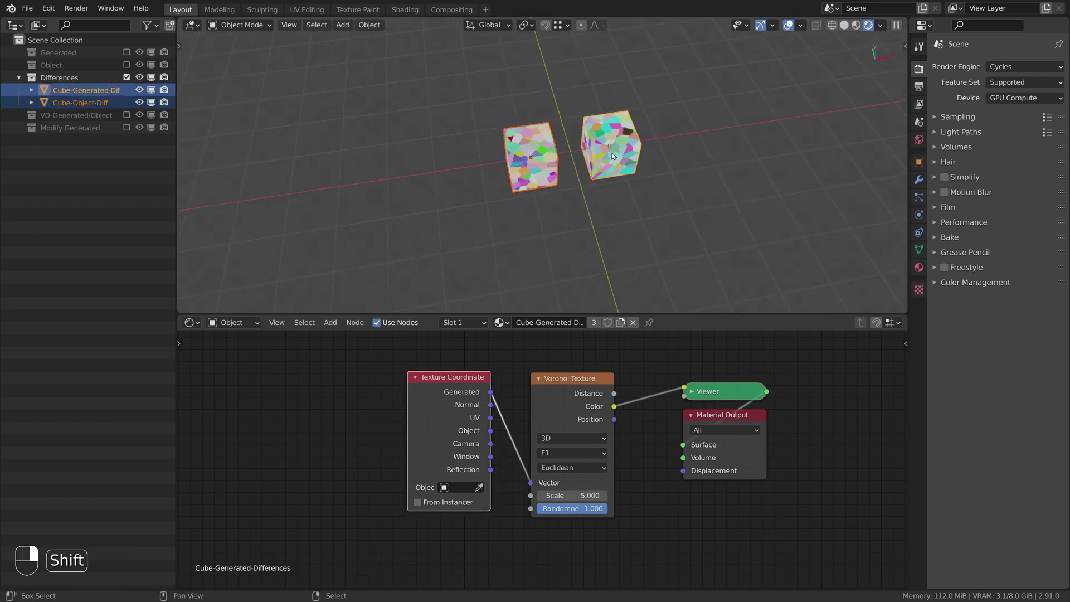
# Try rotating both Voronoi cubes and moving them along the X axis, cancelling each transform.
pyautogui.press('r')
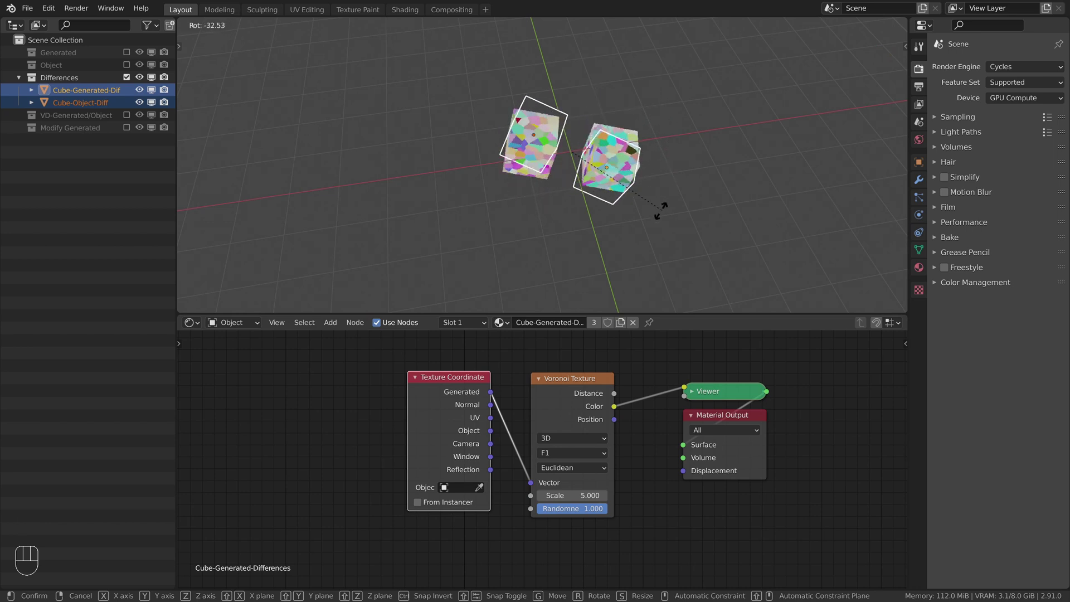
pyautogui.rightClick(611, 239)
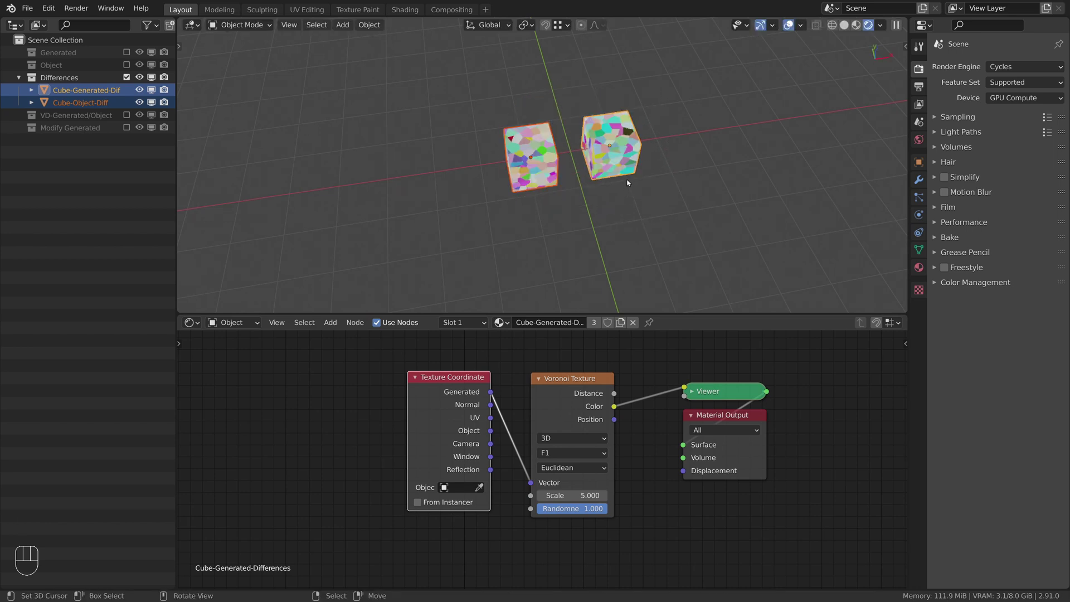
pyautogui.keyDown('shift'); pyautogui.moveTo(631, 165); pyautogui.dragTo(625, 182, button='middle'); pyautogui.keyUp('shift')
pyautogui.press('g')
pyautogui.press('x')
pyautogui.rightClick(722, 179)
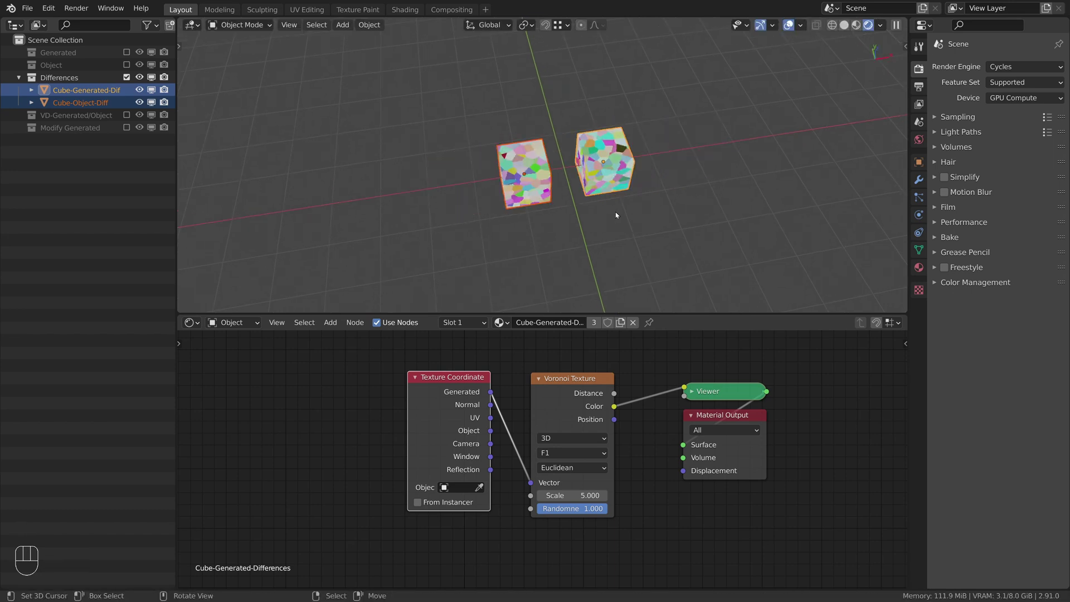
# Stretch both cube meshes along Y to about 3.15 m in Edit Mode and show the transform values of Cube-Object-Diff.
pyautogui.press('Tab')
pyautogui.press('s')
pyautogui.press('y')
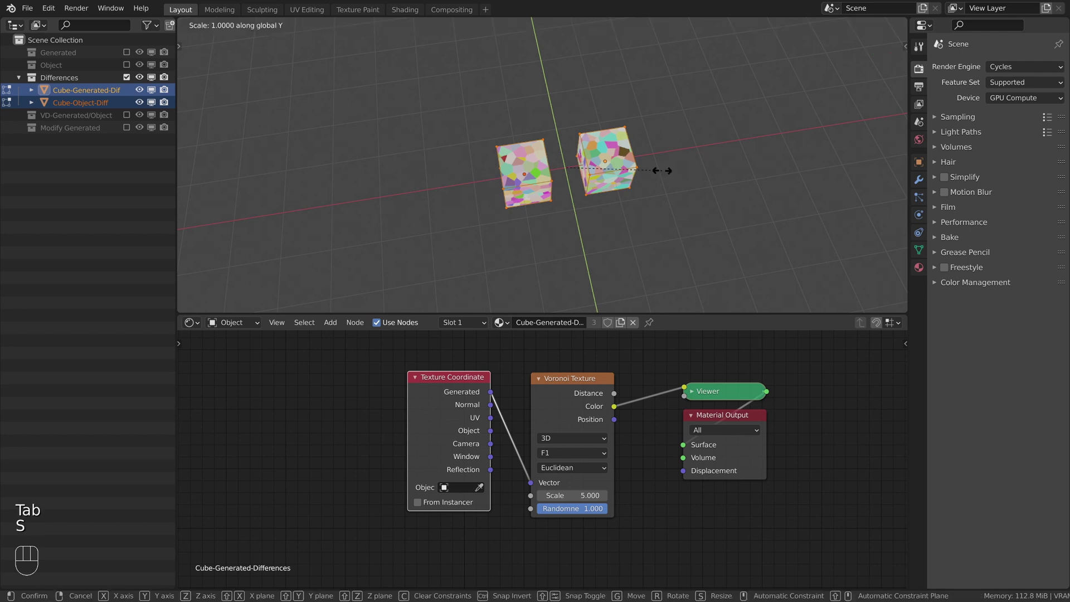
pyautogui.click(790, 227)
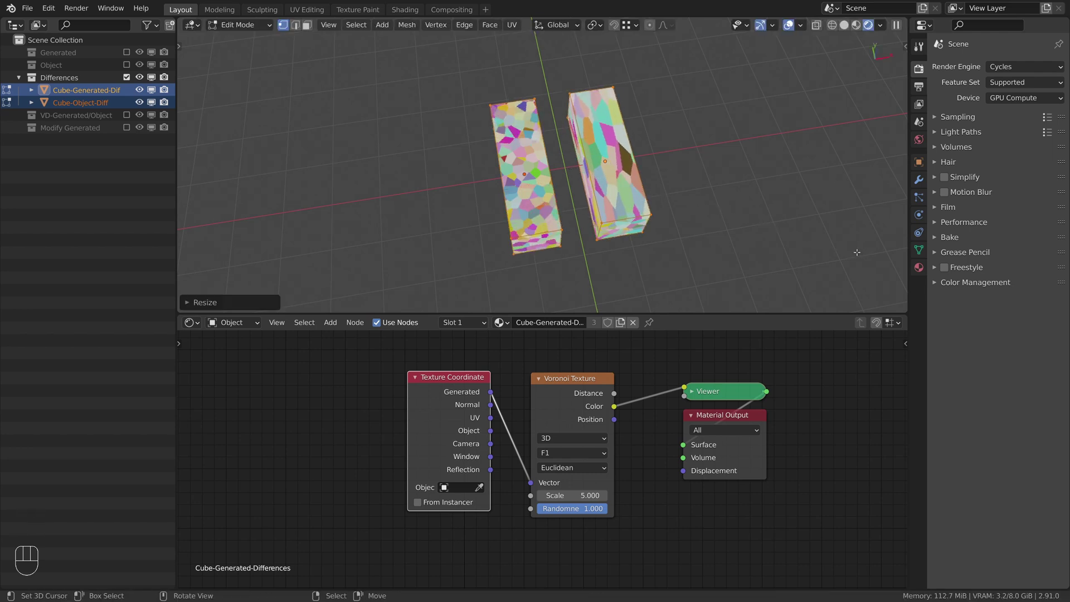
pyautogui.press('Tab')
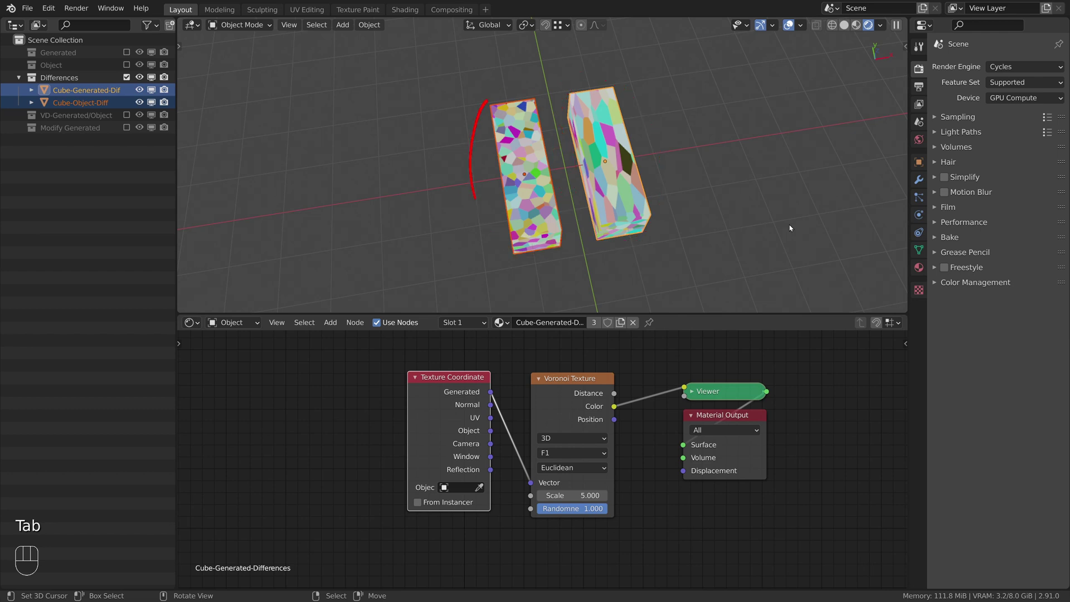
pyautogui.press('n')
pyautogui.click(529, 205)
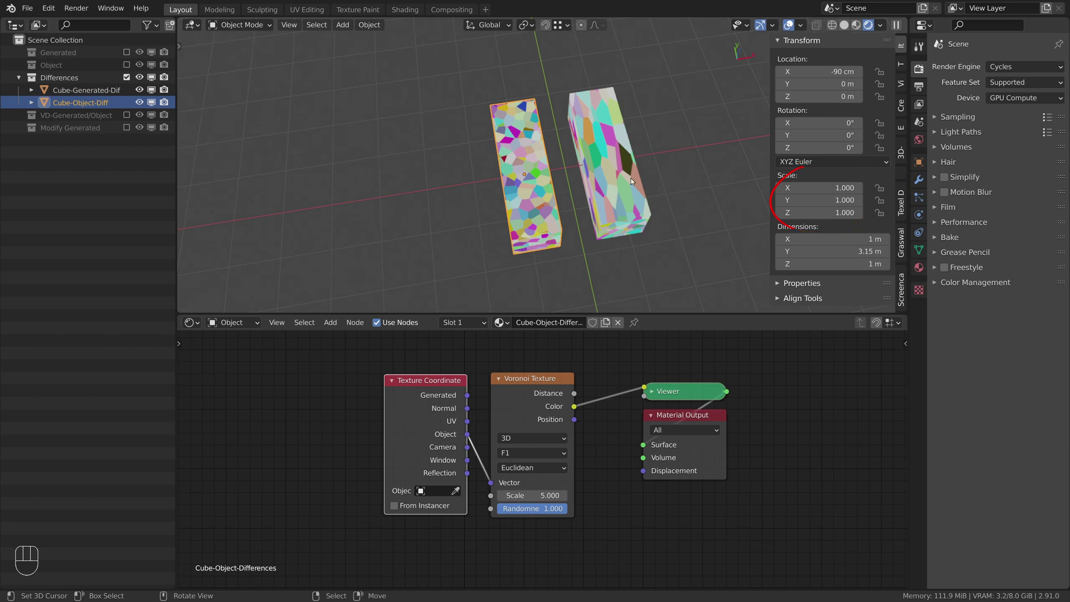
# Undo the Edit Mode stretch of both cubes and return to Object Mode.
pyautogui.hotkey('ctrl', 'z')
pyautogui.hotkey('ctrl', 'z')
pyautogui.hotkey('ctrl', 'z')
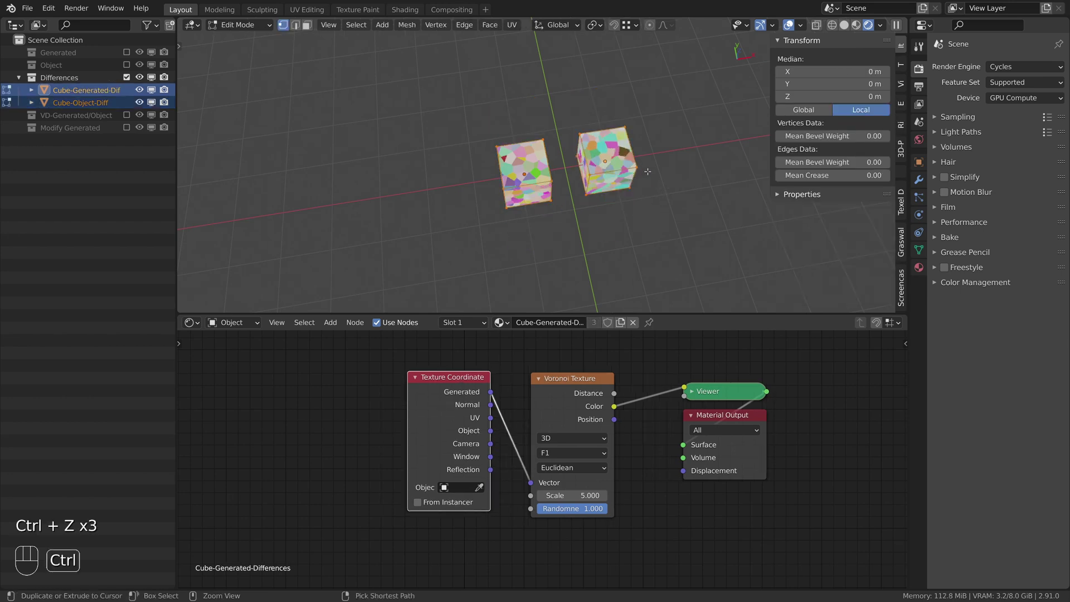
pyautogui.press('Tab')
# Scale both cubes along Y by about 3.01 in Object Mode and select Cube-Object-Diff to view its scale.
pyautogui.press('s')
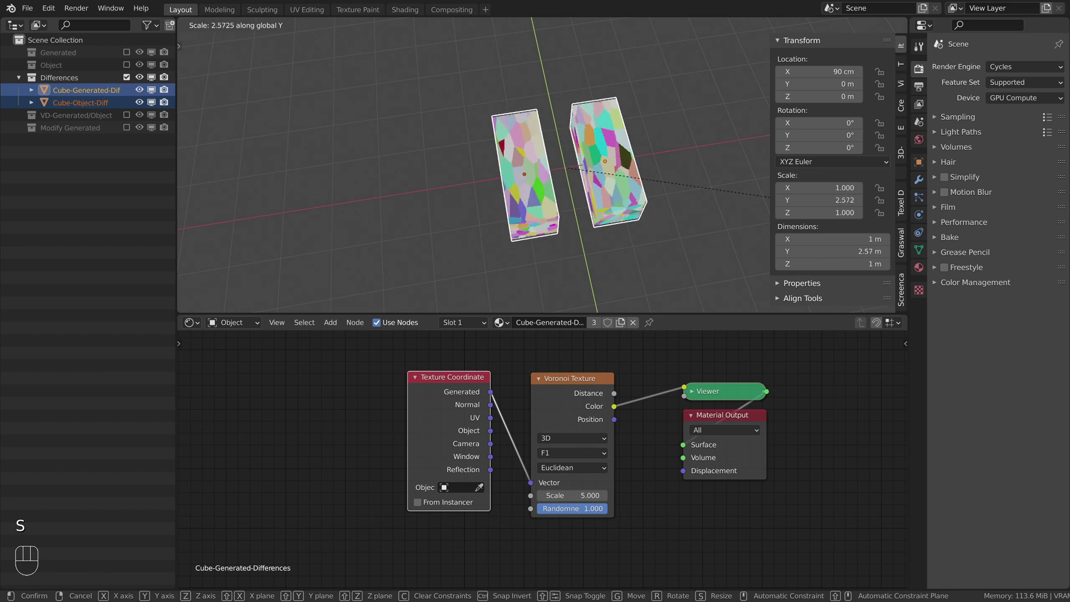
pyautogui.click(723, 183)
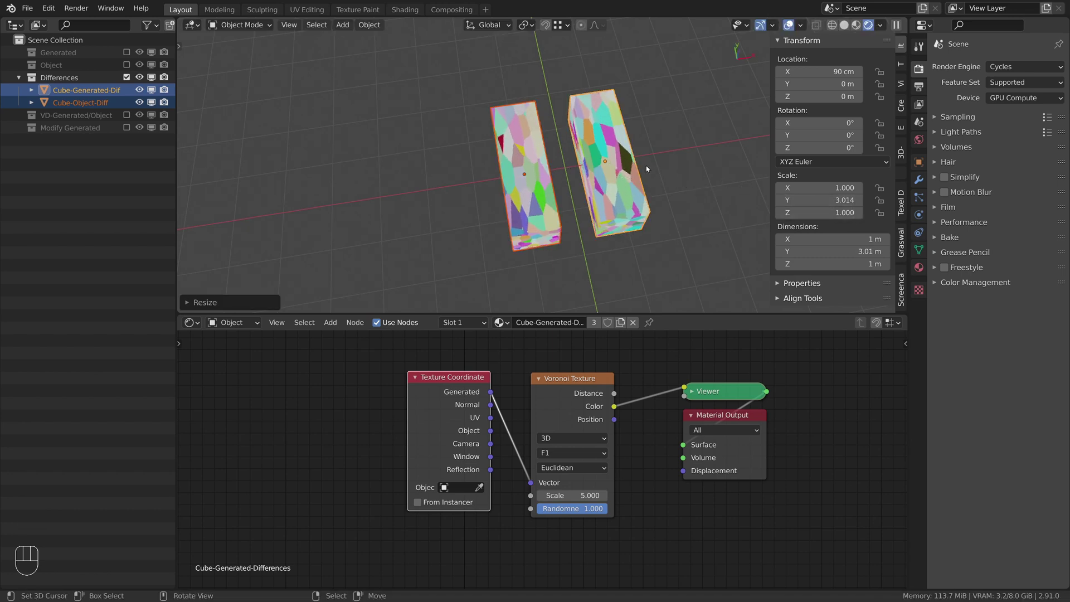
pyautogui.click(534, 178)
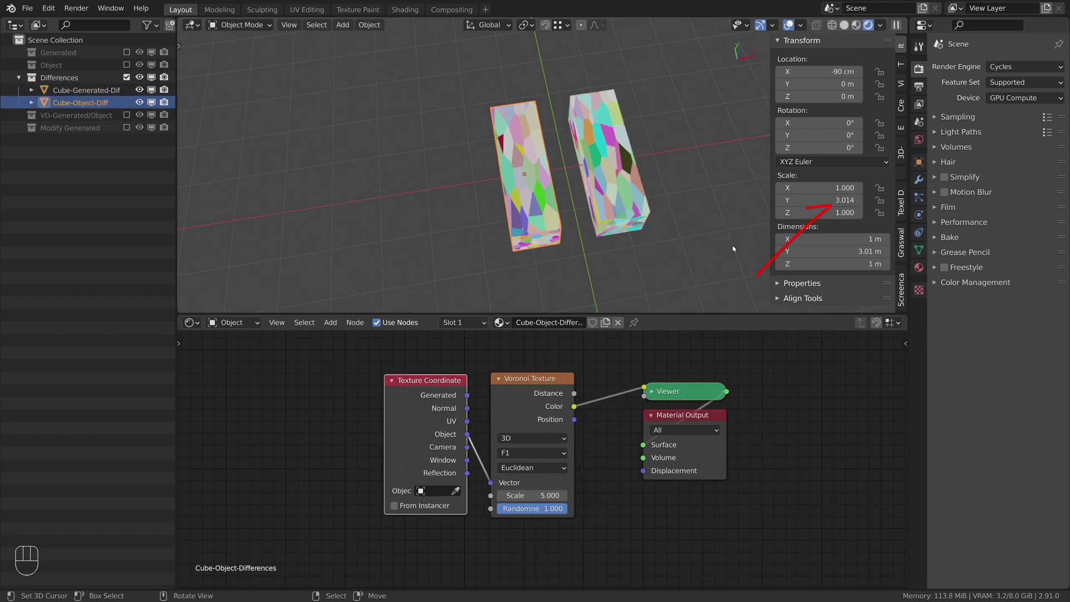
# Apply the scale of the generated-coordinates cube and of Cube-Object-Diff.
pyautogui.click(634, 189)
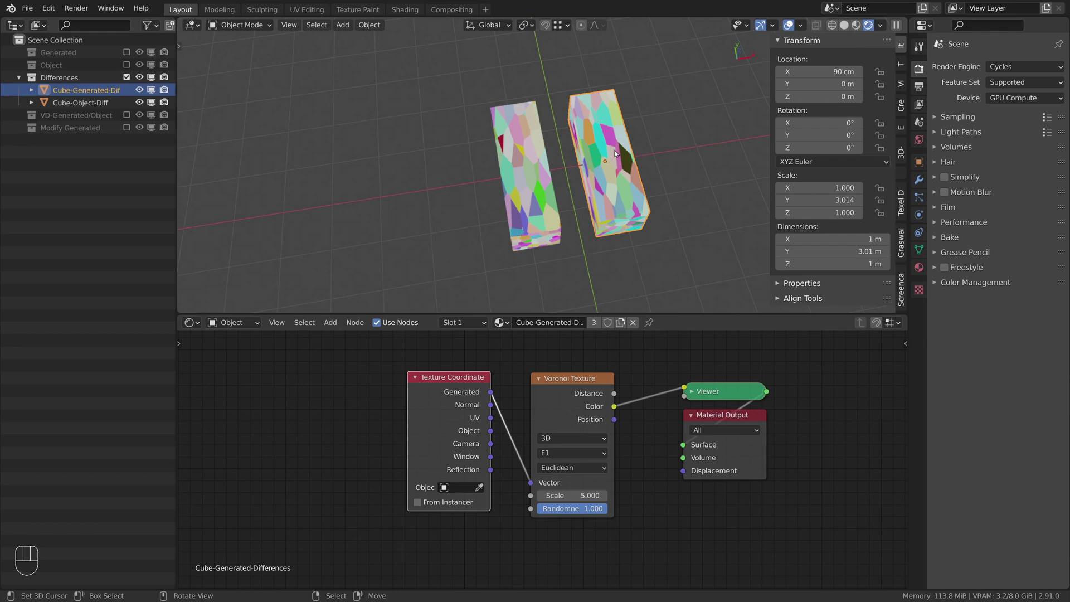
pyautogui.hotkey('ctrl', 'a')
pyautogui.click(599, 169)
pyautogui.rightClick(521, 195)
pyautogui.hotkey('ctrl', 'a')
pyautogui.click(657, 165)
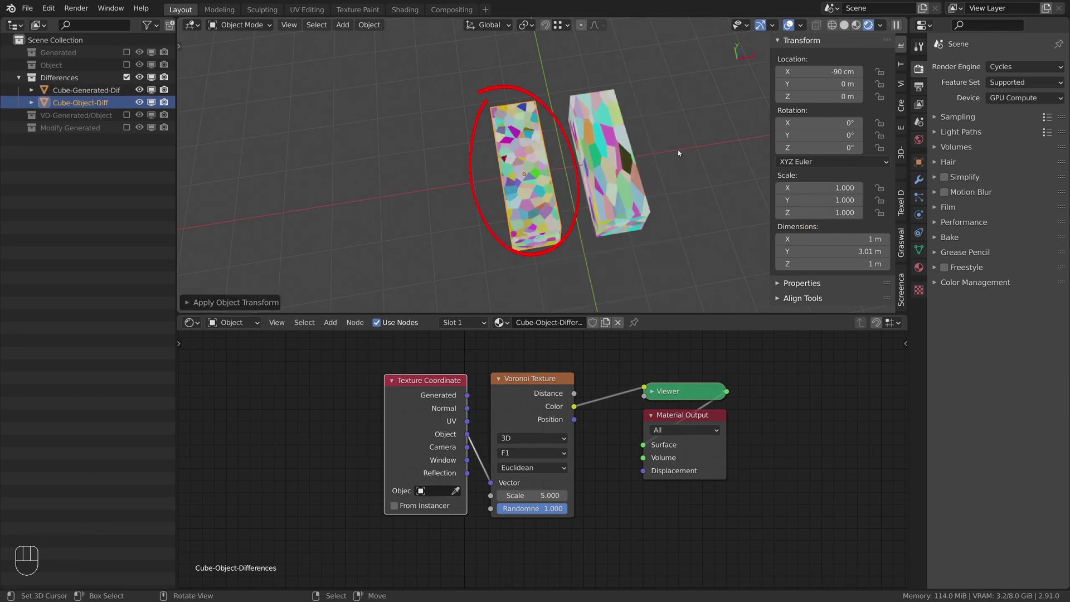
# Show only the VD-Generated/Object collection from above and view the material nodes of Plane-Generated and Plane-Object.
pyautogui.click(126, 77)
pyautogui.click(126, 89)
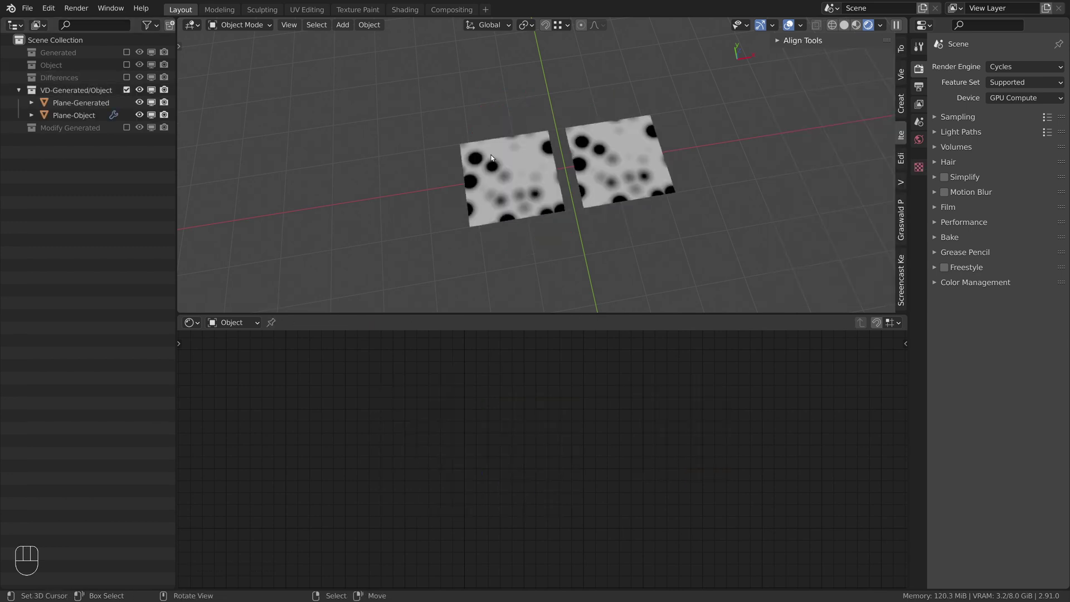
pyautogui.press('KP_7')
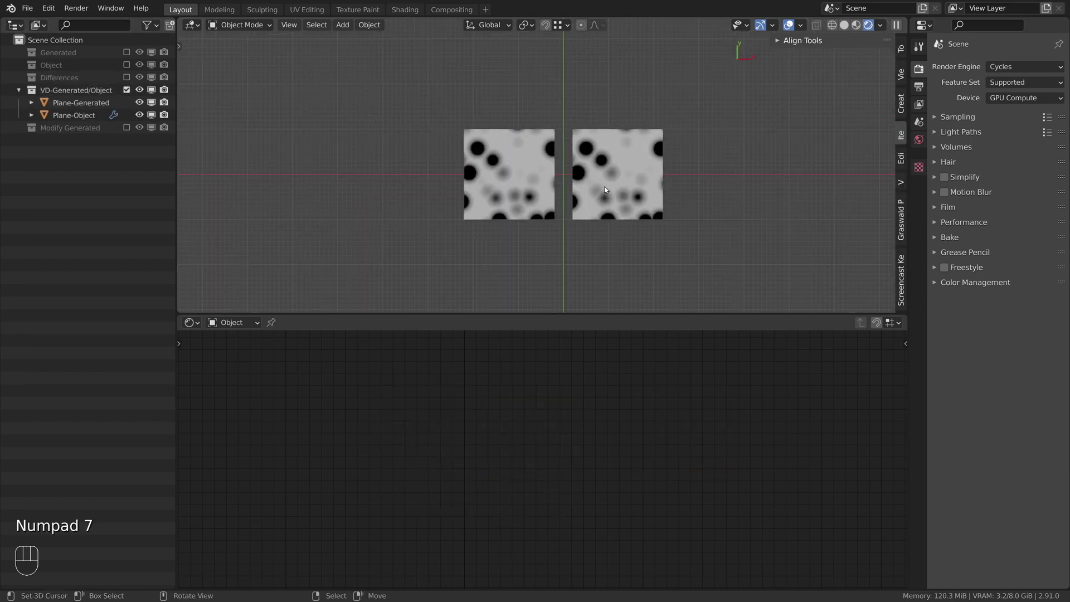
pyautogui.keyDown('ctrl'); pyautogui.keyDown('alt'); pyautogui.moveTo(609, 189); pyautogui.dragTo(594, 153); pyautogui.keyUp('alt'); pyautogui.keyUp('ctrl')
pyautogui.click(594, 156)
pyautogui.press('n')
pyautogui.keyDown('shift'); pyautogui.moveTo(599, 173); pyautogui.dragTo(606, 163, button='middle'); pyautogui.keyUp('shift')
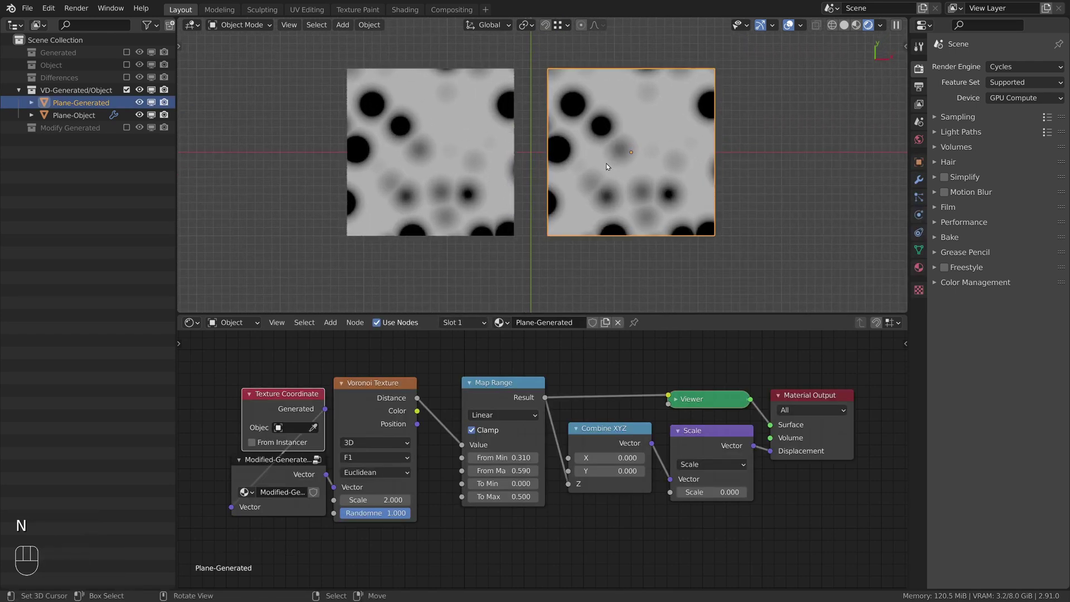
pyautogui.click(455, 170)
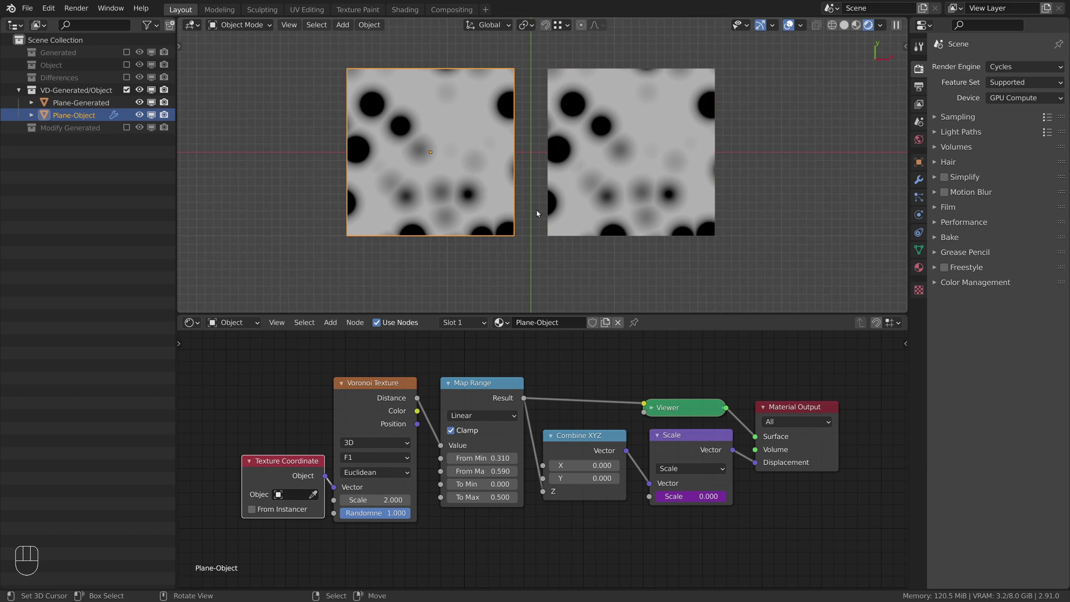
# Set the vector Scale node feeding the displacement in the Plane-Generated material to 1.
pyautogui.click(569, 211)
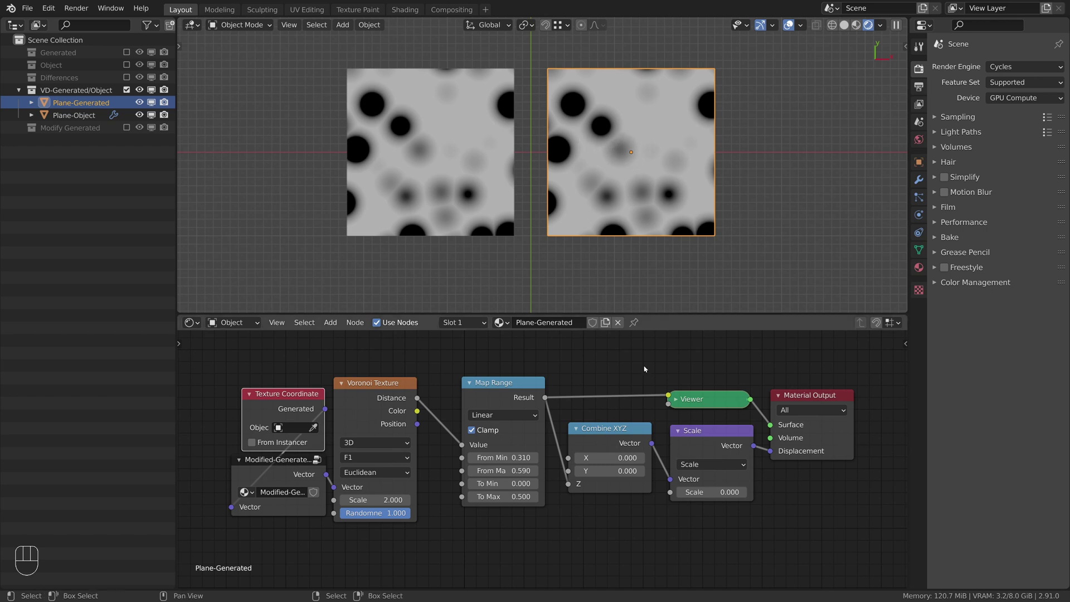
pyautogui.click(713, 491)
pyautogui.write('1')
pyautogui.press('Return')
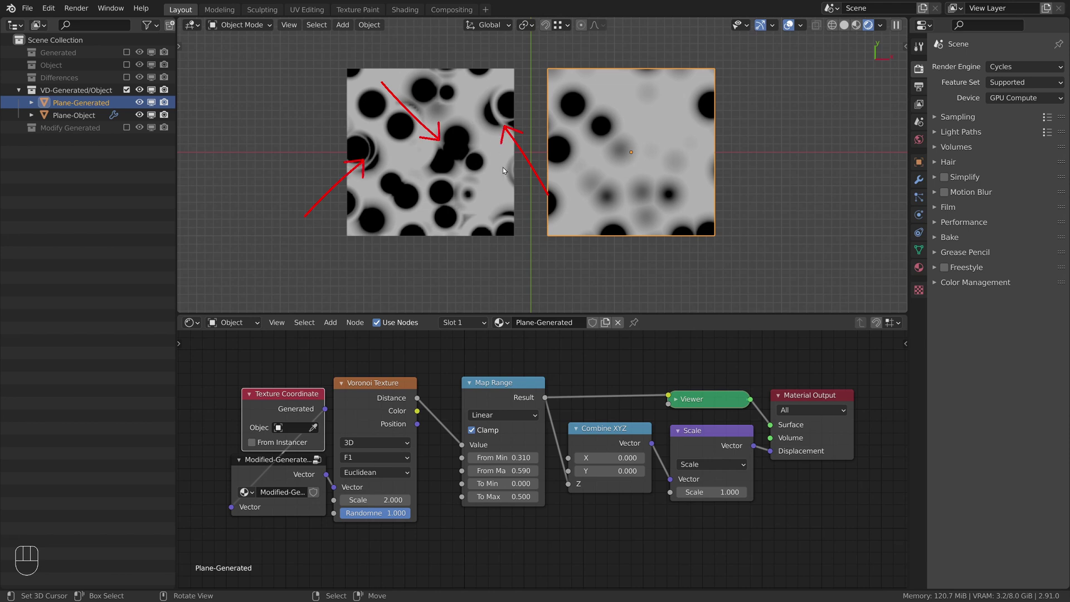
# Circle three dark hollows on the displaced Plane-Object with annotations in a perspective view.
pyautogui.moveTo(550, 258); pyautogui.dragTo(549, 176, button='middle')
pyautogui.rightClick(519, 261)
pyautogui.press('d')
pyautogui.moveTo(443, 162)
pyautogui.mouseDown()
pyautogui.moveTo(461, 196)
pyautogui.moveTo(449, 162)
pyautogui.moveTo(412, 146)
pyautogui.mouseUp()
pyautogui.moveTo(363, 206); pyautogui.dragTo(361, 202)
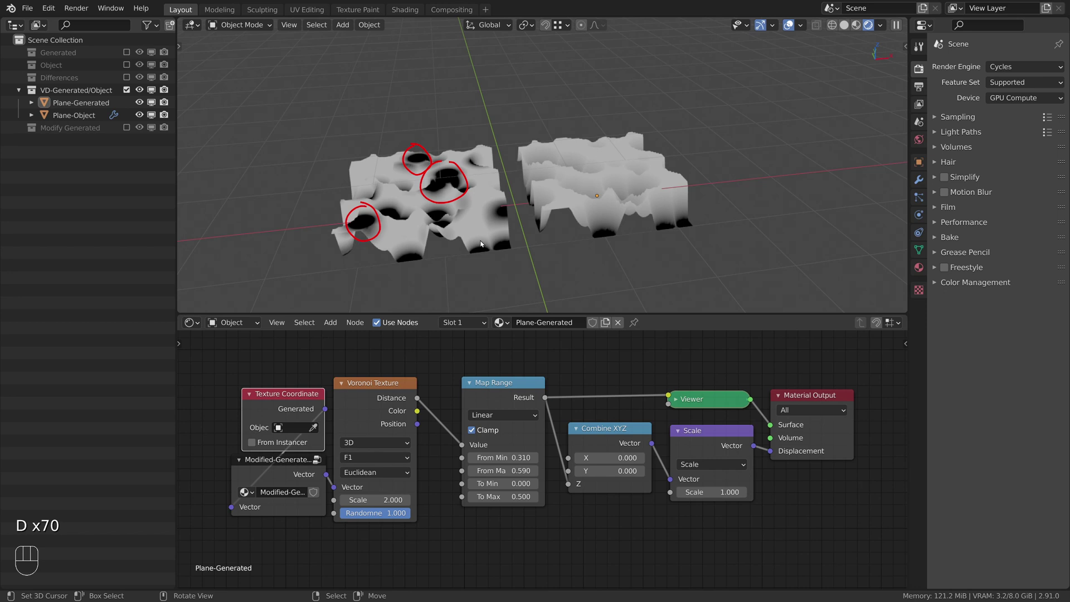
# Erase the annotation circles and compare the displaced Plane-Generated and Plane-Object surfaces from above and in perspective.
pyautogui.press('d')
pyautogui.moveTo(415, 155)
pyautogui.mouseDown(button='right')
pyautogui.moveTo(411, 146)
pyautogui.moveTo(349, 224)
pyautogui.moveTo(363, 226)
pyautogui.mouseUp(button='right')
pyautogui.moveTo(606, 191); pyautogui.dragTo(522, 252, button='middle')
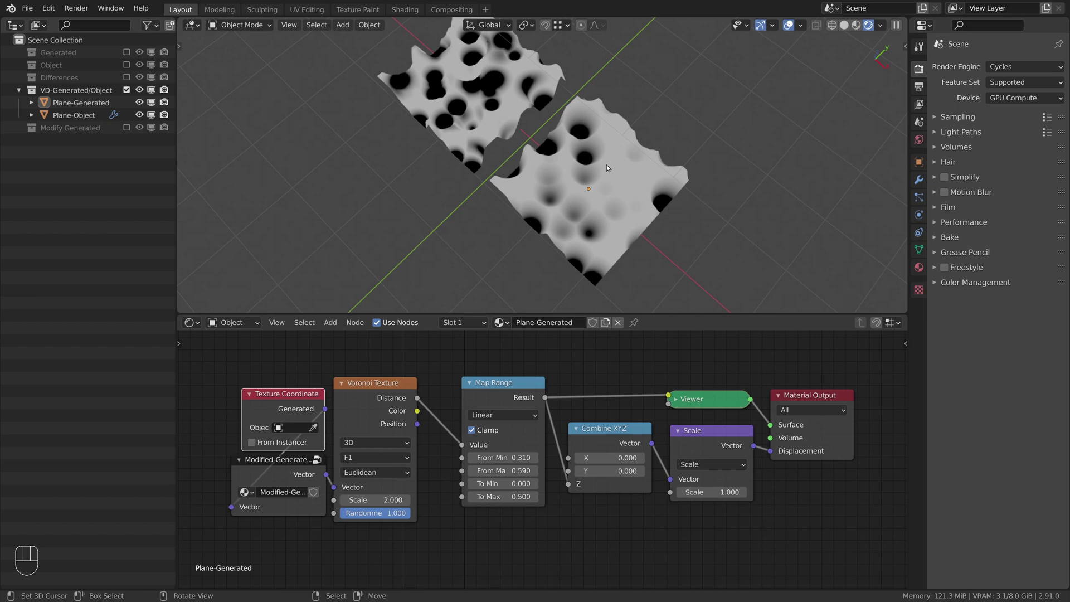
pyautogui.moveTo(611, 184); pyautogui.dragTo(586, 96, button='middle')
pyautogui.keyDown('ctrl'); pyautogui.keyDown('alt'); pyautogui.moveTo(446, 167); pyautogui.dragTo(458, 199, button='middle'); pyautogui.keyUp('alt'); pyautogui.keyUp('ctrl')
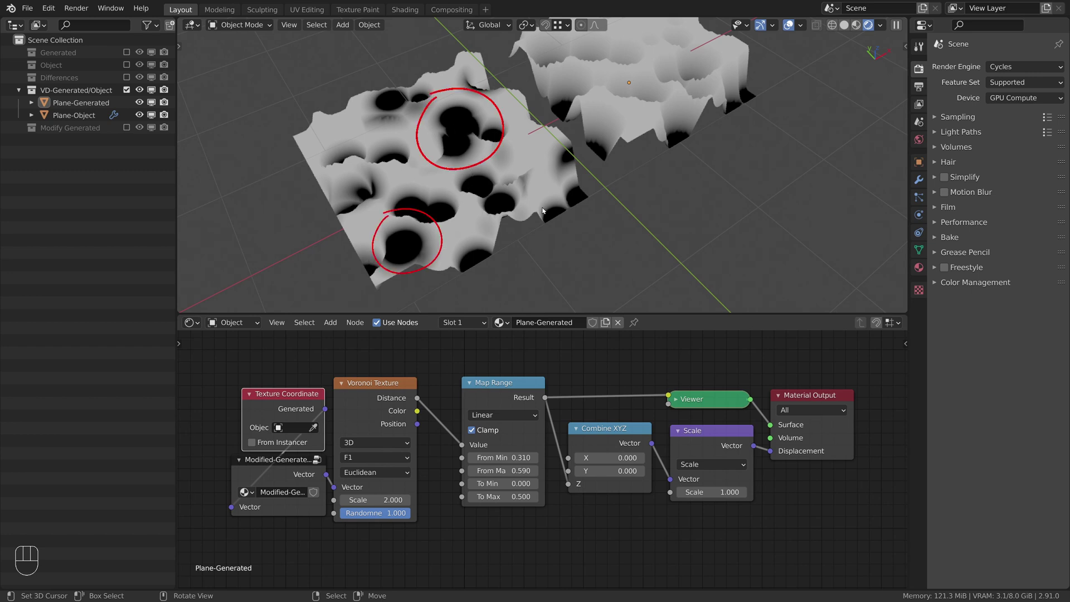
pyautogui.moveTo(591, 162)
pyautogui.mouseDown(button='middle')
pyautogui.moveTo(517, 172)
pyautogui.moveTo(582, 190)
pyautogui.moveTo(514, 203)
pyautogui.mouseUp(button='middle')
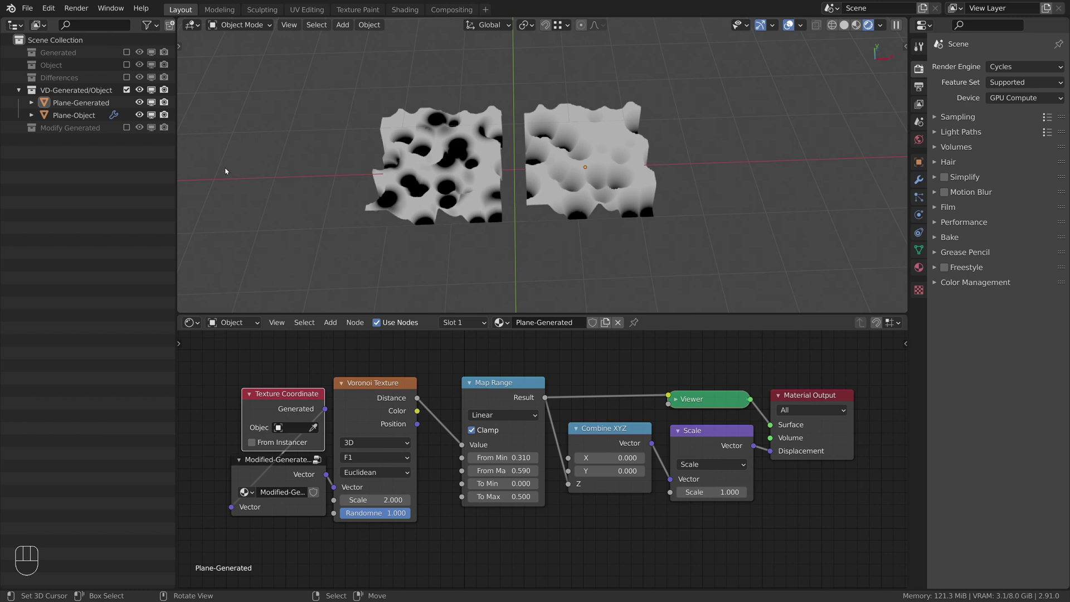
# Show only the Modify Generated collection instead of VD-Generated/Object and select its cube.
pyautogui.click(126, 90)
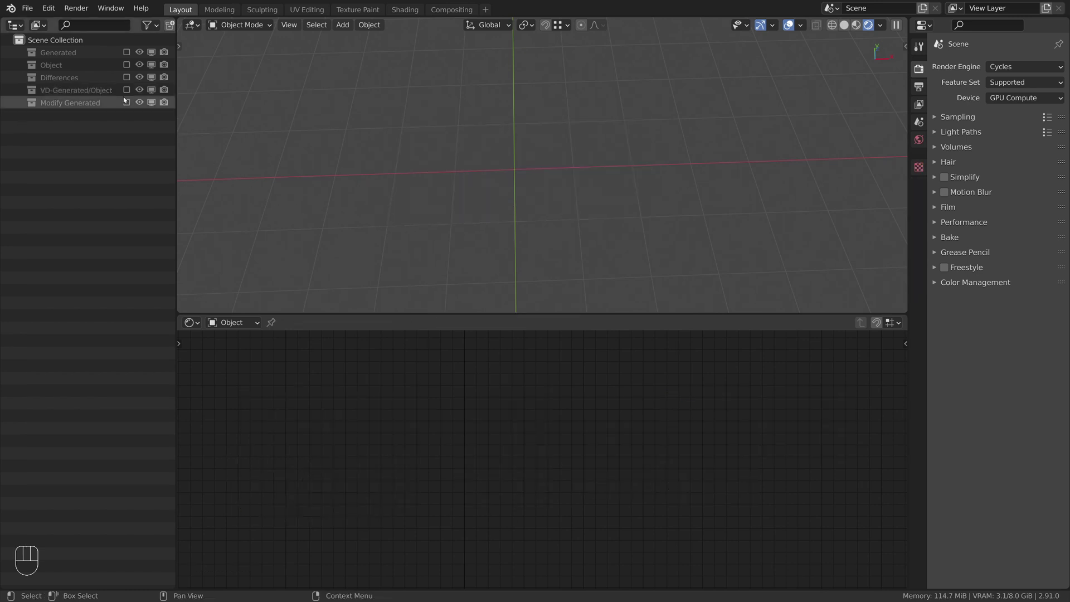
pyautogui.click(126, 103)
pyautogui.click(495, 205)
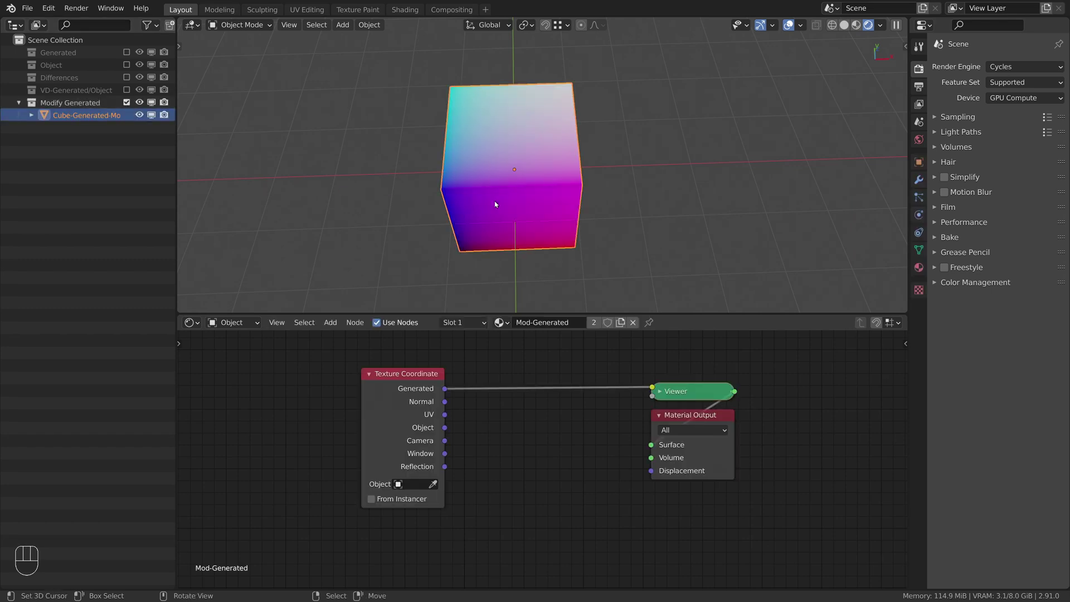
# Annotate the cube's lower front edge with an arrow running from 0 to 1.
pyautogui.moveTo(502, 215); pyautogui.dragTo(533, 176, button='middle')
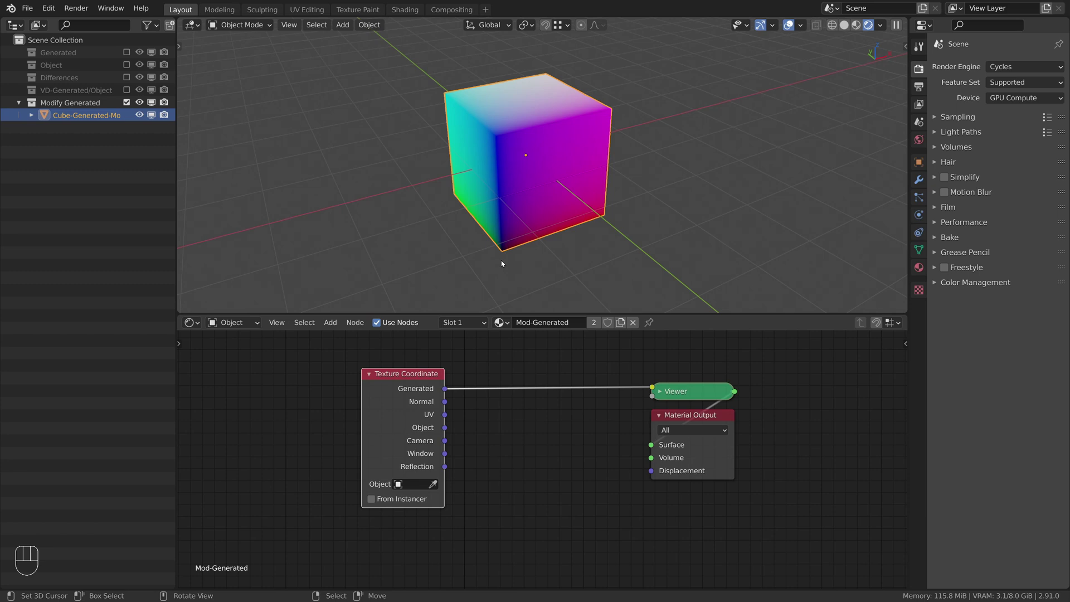
pyautogui.press('d')
pyautogui.moveTo(500, 261)
pyautogui.mouseDown()
pyautogui.moveTo(596, 230)
pyautogui.moveTo(592, 239)
pyautogui.moveTo(607, 238)
pyautogui.mouseUp()
# Insert a Vector Math node between the Generated output and the Viewer, spacing the nodes apart.
pyautogui.press('space')
pyautogui.write('ve')
pyautogui.press('Return')
pyautogui.click(453, 369)
pyautogui.moveTo(415, 375); pyautogui.dragTo(328, 371)
pyautogui.moveTo(526, 378); pyautogui.dragTo(460, 368)
# Set the Vector Math node to Subtract with an X value of 0.5.
pyautogui.click(463, 401)
pyautogui.press('s')
pyautogui.click(471, 441)
pyautogui.write('.5')
pyautogui.press('Return')
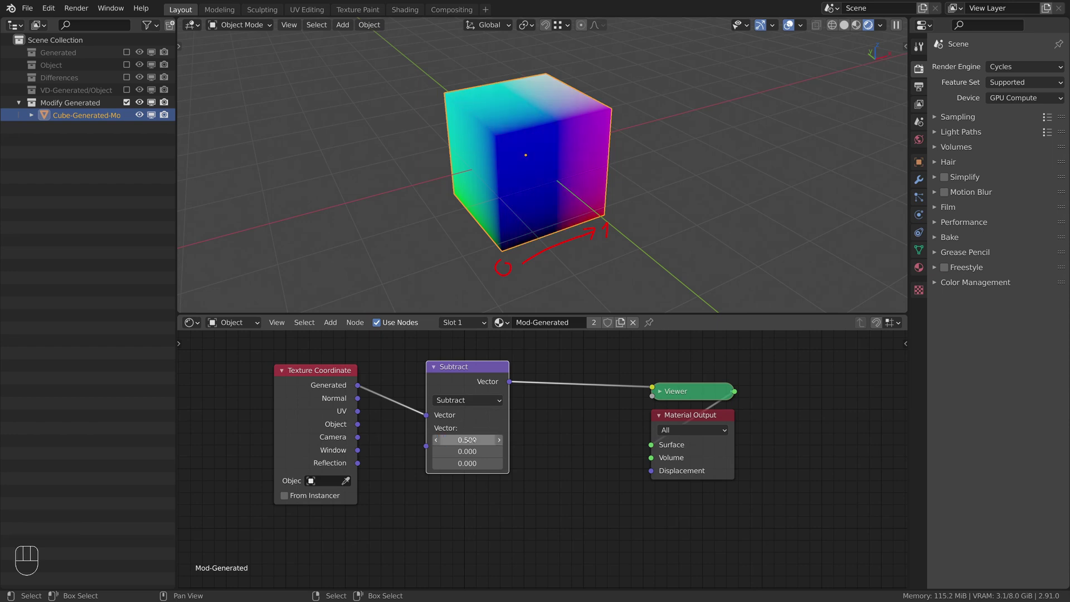
# Redraw the edge annotation as -0.5, 0 and 0.5 joined by outward arrows, and erase it.
pyautogui.press('d')
pyautogui.moveTo(502, 263); pyautogui.dragTo(558, 248, button='right')
pyautogui.moveTo(557, 242)
pyautogui.mouseDown()
pyautogui.moveTo(558, 257)
pyautogui.moveTo(557, 242)
pyautogui.mouseUp()
pyautogui.moveTo(609, 232); pyautogui.dragTo(626, 229, button='right')
pyautogui.moveTo(607, 224)
pyautogui.mouseDown()
pyautogui.moveTo(604, 237)
pyautogui.moveTo(609, 224)
pyautogui.moveTo(639, 230)
pyautogui.moveTo(631, 239)
pyautogui.mouseUp()
pyautogui.click(623, 239)
pyautogui.moveTo(629, 224); pyautogui.dragTo(639, 220)
pyautogui.moveTo(551, 250); pyautogui.dragTo(513, 264)
pyautogui.moveTo(525, 255); pyautogui.dragTo(531, 265)
pyautogui.moveTo(467, 274); pyautogui.dragTo(473, 272)
pyautogui.moveTo(483, 265)
pyautogui.mouseDown()
pyautogui.moveTo(504, 268)
pyautogui.moveTo(501, 277)
pyautogui.moveTo(509, 257)
pyautogui.mouseUp()
pyautogui.click(497, 274)
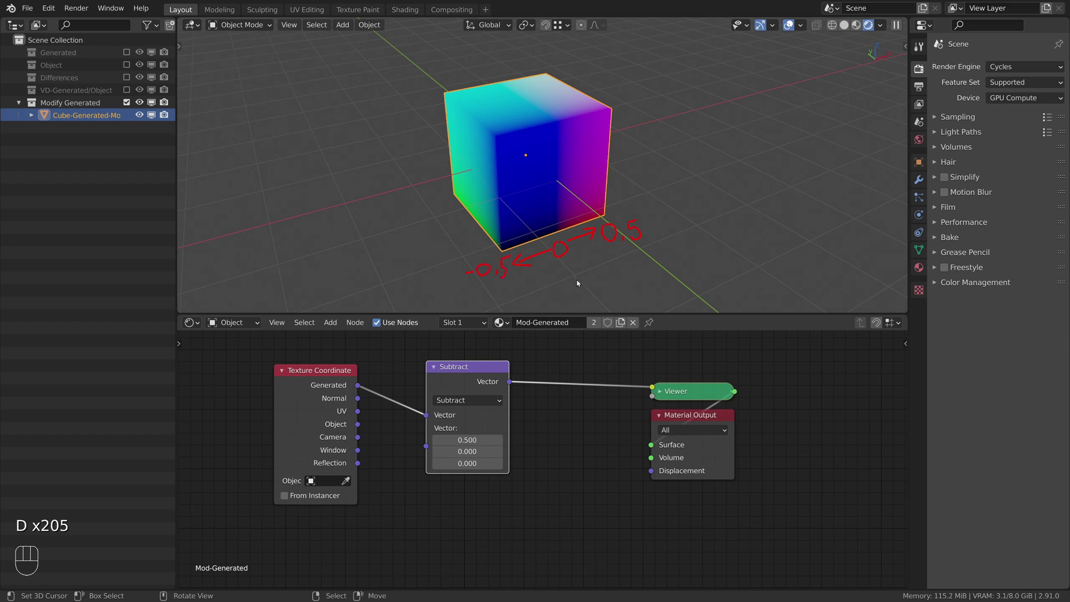
pyautogui.moveTo(641, 221); pyautogui.dragTo(474, 273, button='right')
# Set the Y and Z values of the Subtract node to 0.5.
pyautogui.click(467, 450)
pyautogui.write('.5')
pyautogui.press('Tab')
pyautogui.write('.5')
pyautogui.press('Return')
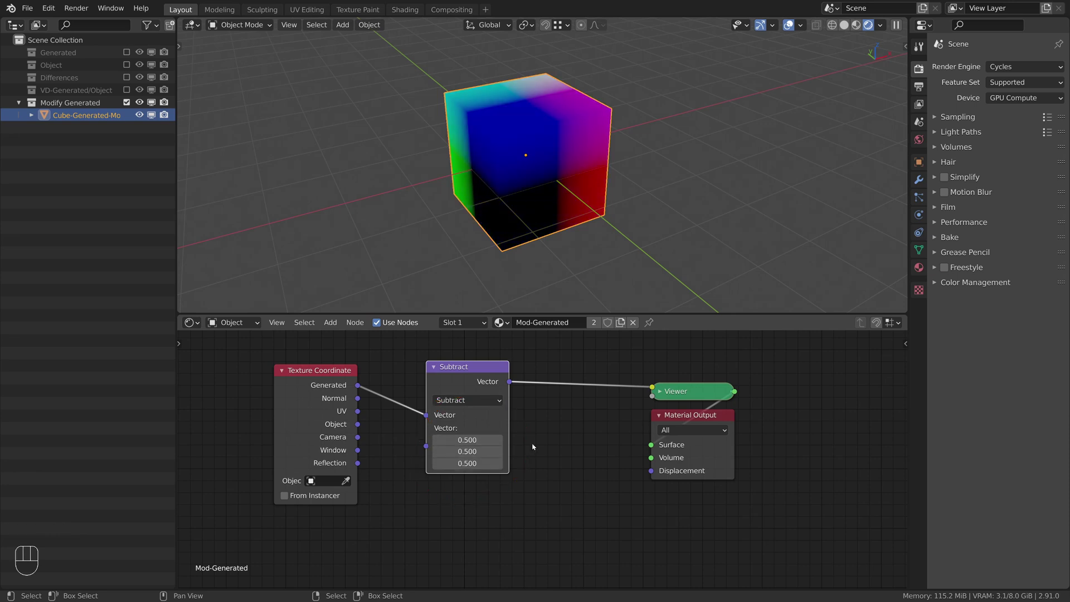
# Display the cube's transform and dimension values, and duplicate the Subtract node onto the link before the Viewer.
pyautogui.moveTo(543, 443); pyautogui.dragTo(537, 445, button='middle')
pyautogui.press('n')
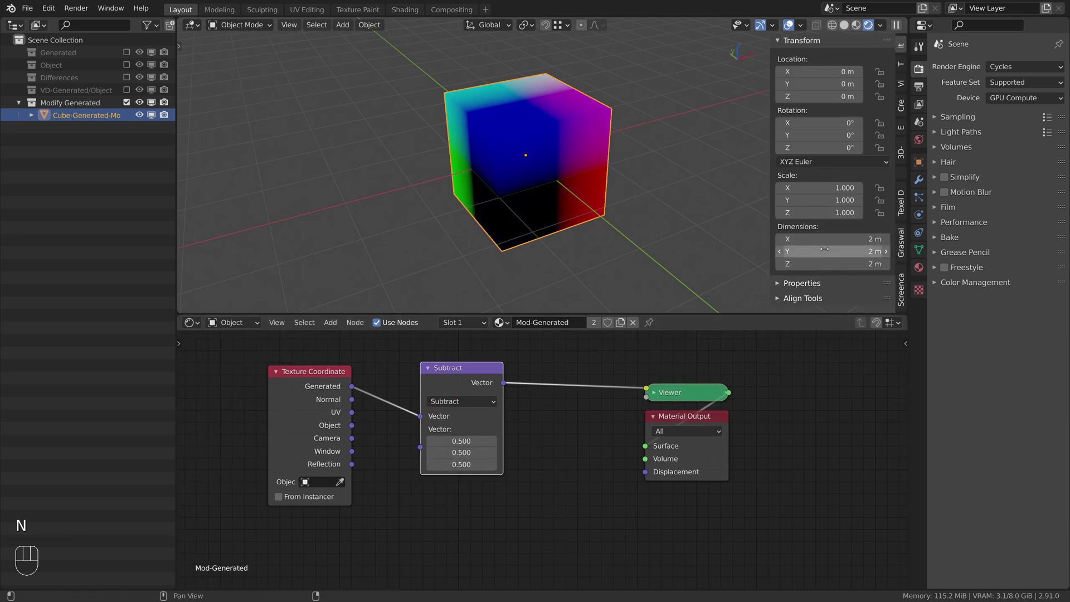
pyautogui.moveTo(478, 385); pyautogui.dragTo(450, 387)
pyautogui.hotkey('shift', 'd')
pyautogui.click(526, 382)
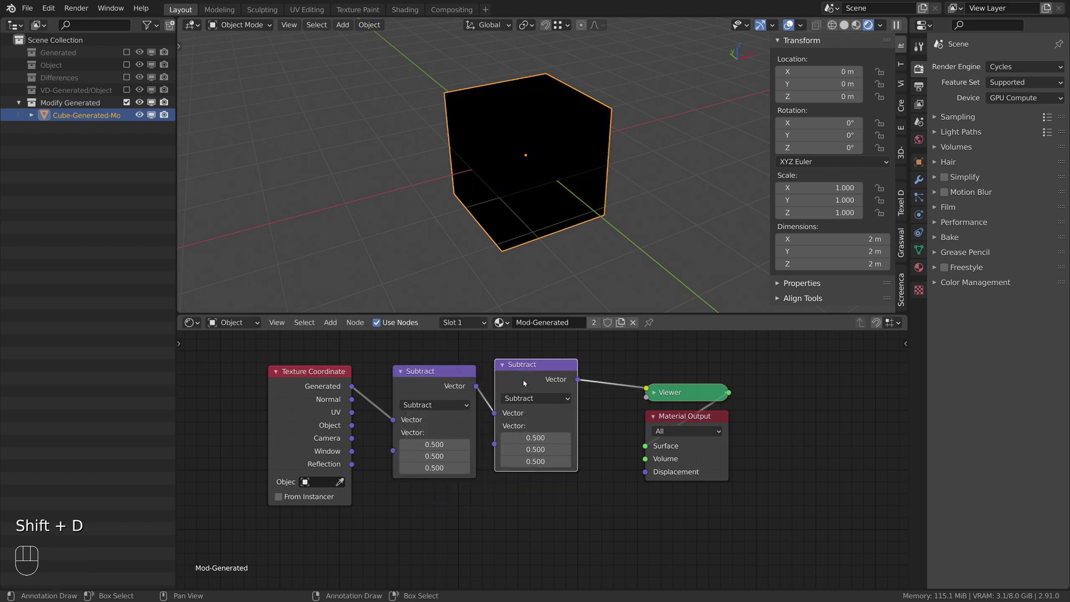
# Change the duplicated vector node to Multiply with 2 on all three axes.
pyautogui.click(562, 399)
pyautogui.click(558, 437)
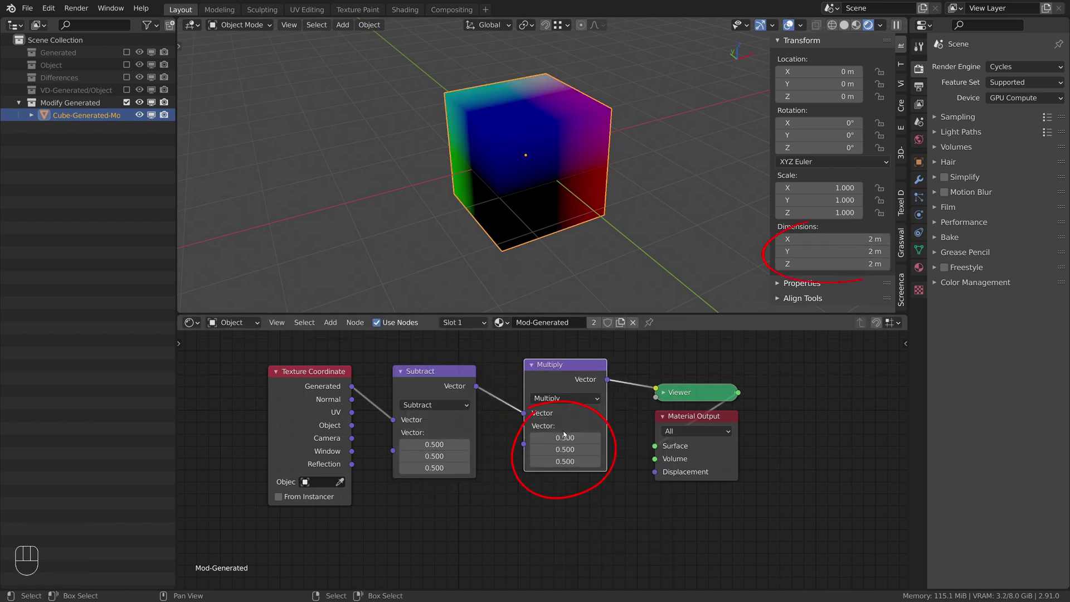
pyautogui.moveTo(563, 437); pyautogui.dragTo(563, 461)
pyautogui.write('2')
pyautogui.press('Return')
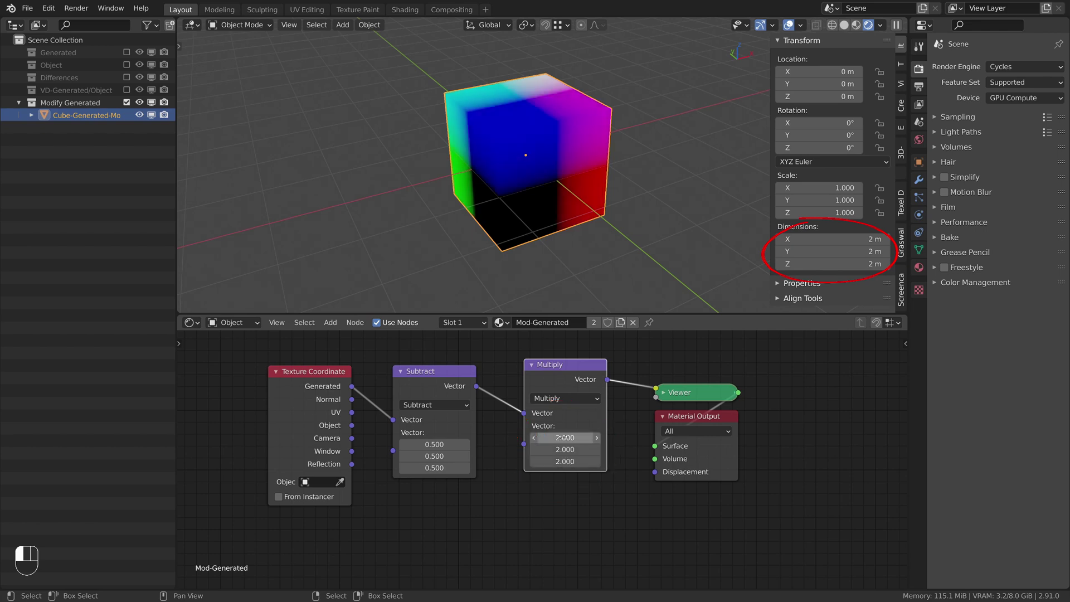
# Preview the Object coordinate output on the cube and compare it with the Multiply node's result.
pyautogui.moveTo(549, 144)
pyautogui.mouseDown(button='middle')
pyautogui.moveTo(569, 150)
pyautogui.moveTo(560, 149)
pyautogui.mouseUp(button='middle')
pyautogui.moveTo(366, 427); pyautogui.dragTo(354, 416, button='middle')
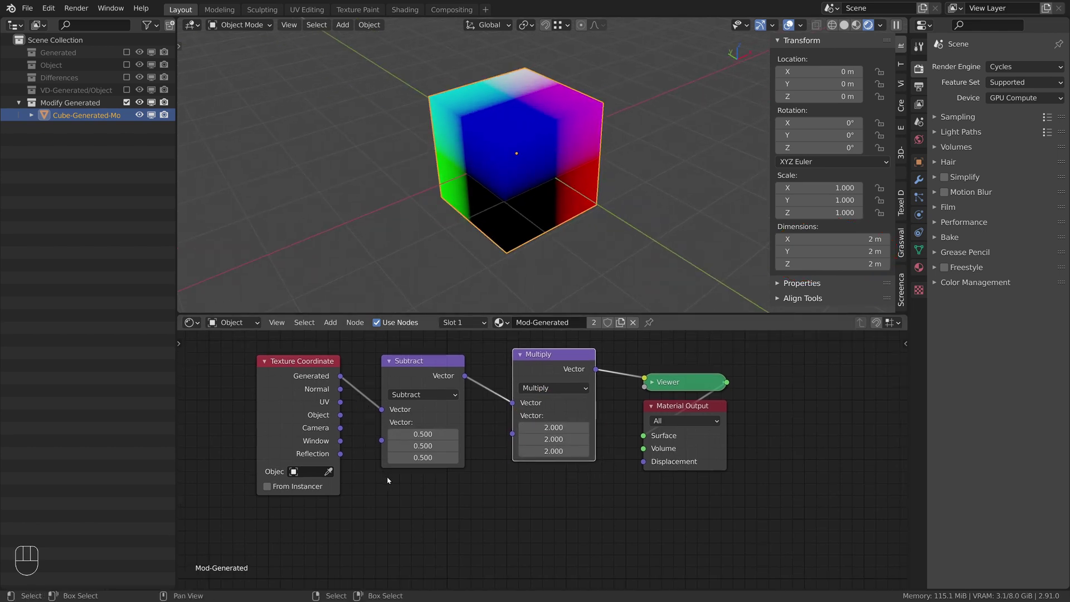
pyautogui.keyDown('ctrl'); pyautogui.keyDown('shift'); pyautogui.click(312, 405); pyautogui.keyUp('shift'); pyautogui.keyUp('ctrl')
pyautogui.keyDown('ctrl'); pyautogui.keyDown('shift'); pyautogui.click(312, 405); pyautogui.keyUp('shift'); pyautogui.keyUp('ctrl')
pyautogui.keyDown('ctrl'); pyautogui.keyDown('shift'); pyautogui.click(311, 405); pyautogui.keyUp('shift'); pyautogui.keyUp('ctrl')
pyautogui.keyDown('ctrl'); pyautogui.keyDown('shift'); pyautogui.click(312, 405); pyautogui.keyUp('shift'); pyautogui.keyUp('ctrl')
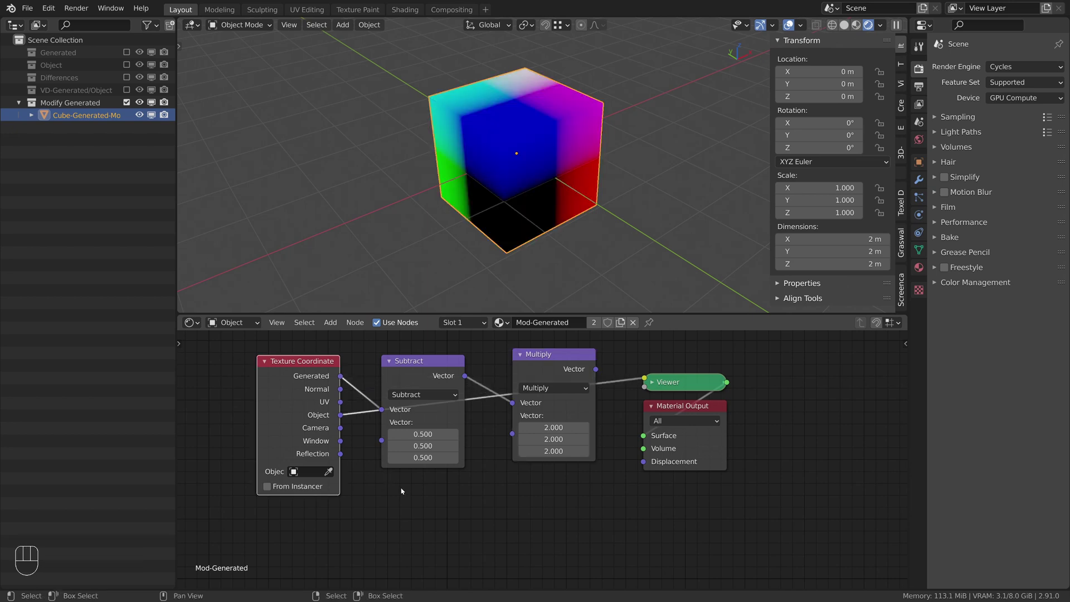
pyautogui.keyDown('ctrl'); pyautogui.keyDown('shift'); pyautogui.click(561, 364); pyautogui.keyUp('shift'); pyautogui.keyUp('ctrl')
pyautogui.moveTo(523, 214); pyautogui.dragTo(529, 189, button='middle')
# Make room and insert a Voronoi Texture node with scale 3 between the Multiply node and the Viewer.
pyautogui.moveTo(262, 522); pyautogui.dragTo(540, 405)
pyautogui.press('g')
pyautogui.click(347, 420)
pyautogui.press('space')
pyautogui.write('vor')
pyautogui.press('Return')
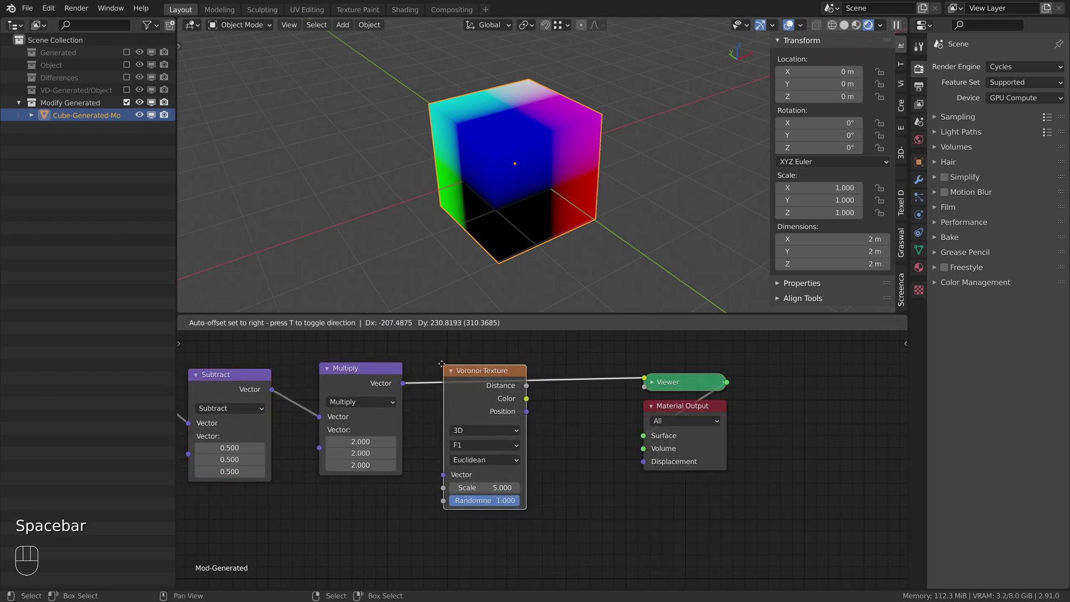
pyautogui.click(451, 363)
pyautogui.doubleClick(505, 483)
pyautogui.write('3')
pyautogui.press('Return')
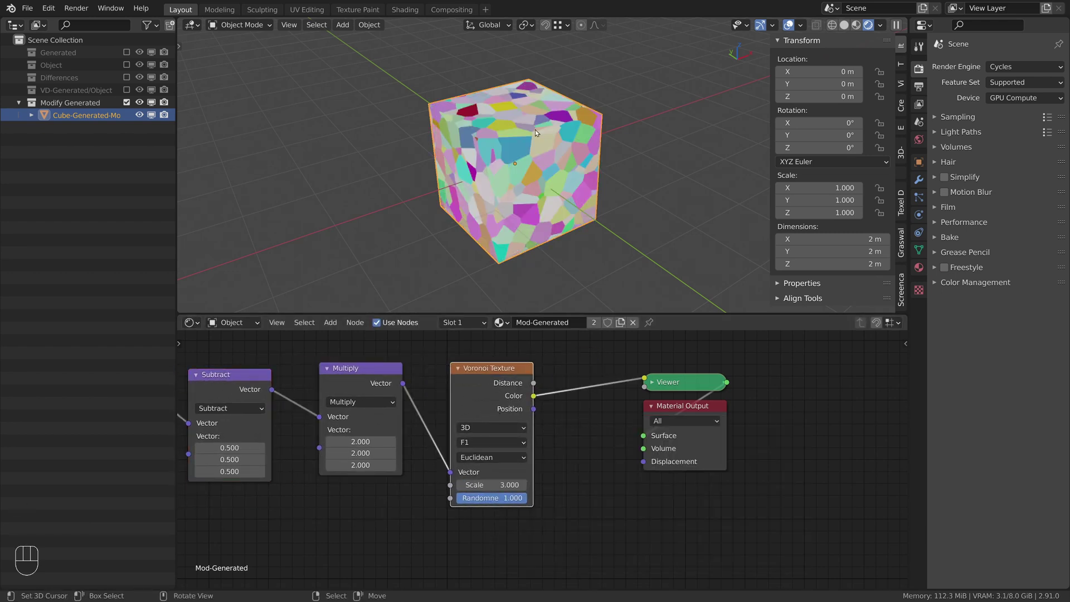
# Stretch the cube along X to a scale of about 3.705.
pyautogui.moveTo(535, 131)
pyautogui.mouseDown(button='middle')
pyautogui.moveTo(536, 175)
pyautogui.moveTo(539, 125)
pyautogui.mouseUp(button='middle')
pyautogui.keyDown('shift'); pyautogui.moveTo(539, 125); pyautogui.dragTo(537, 198, button='middle'); pyautogui.keyUp('shift')
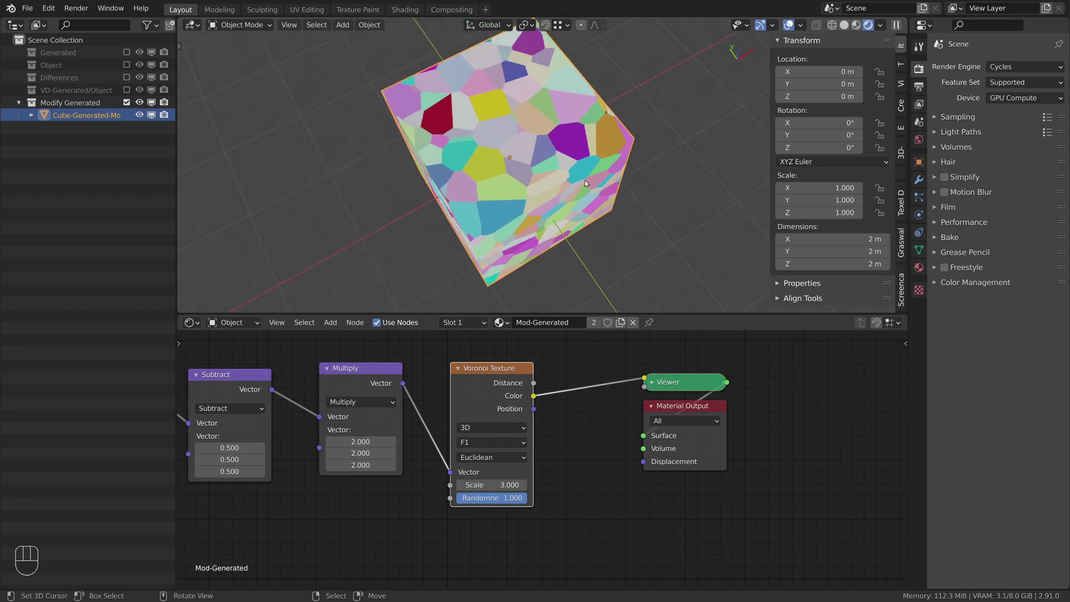
pyautogui.press('s')
pyautogui.press('x')
pyautogui.click(779, 199)
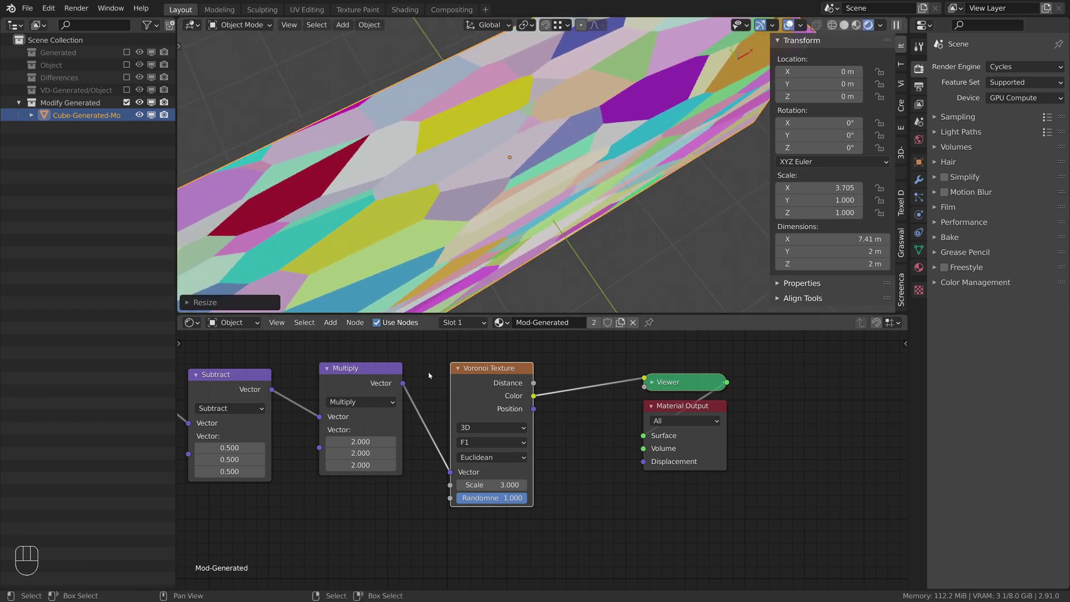
# Set the Multiply node's X value to 7.41 to match the cube's X dimension.
pyautogui.keyDown('ctrl'); pyautogui.moveTo(427, 389); pyautogui.dragTo(515, 398, button='middle'); pyautogui.keyUp('ctrl')
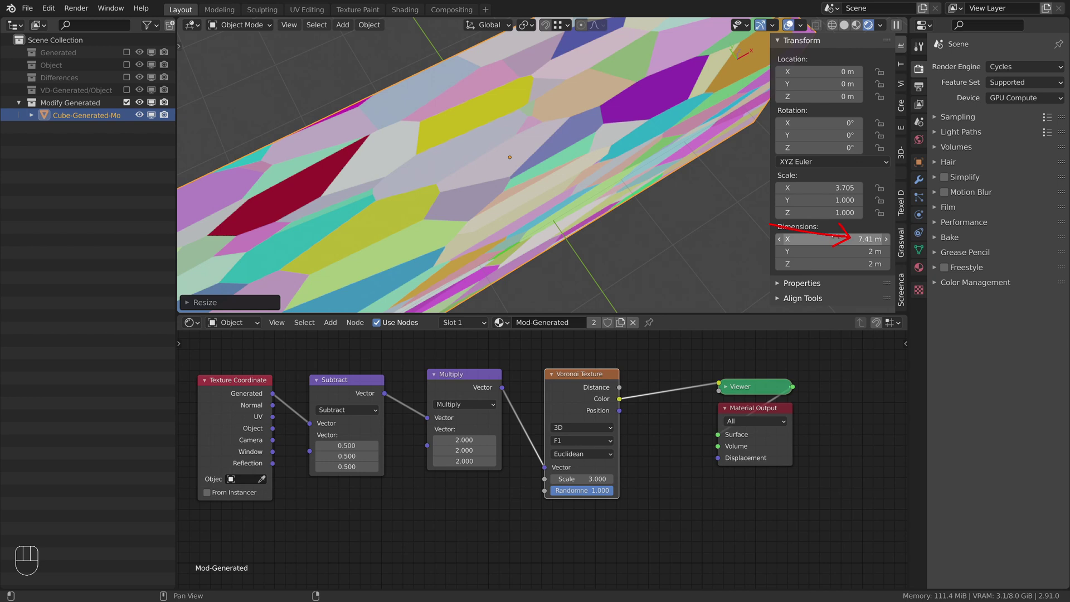
pyautogui.click(478, 440)
pyautogui.write('7.41')
pyautogui.press('Return')
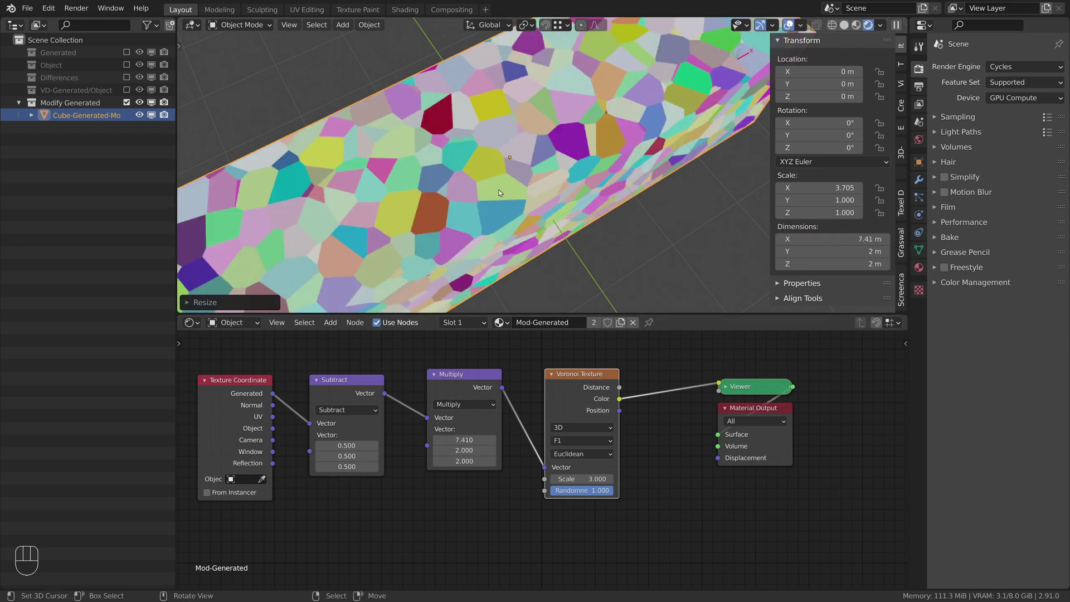
# Shrink the stretched cube along Y to a scale of about 0.589.
pyautogui.keyDown('ctrl'); pyautogui.keyDown('alt'); pyautogui.moveTo(511, 183); pyautogui.dragTo(615, 200, button='middle'); pyautogui.keyUp('alt'); pyautogui.keyUp('ctrl')
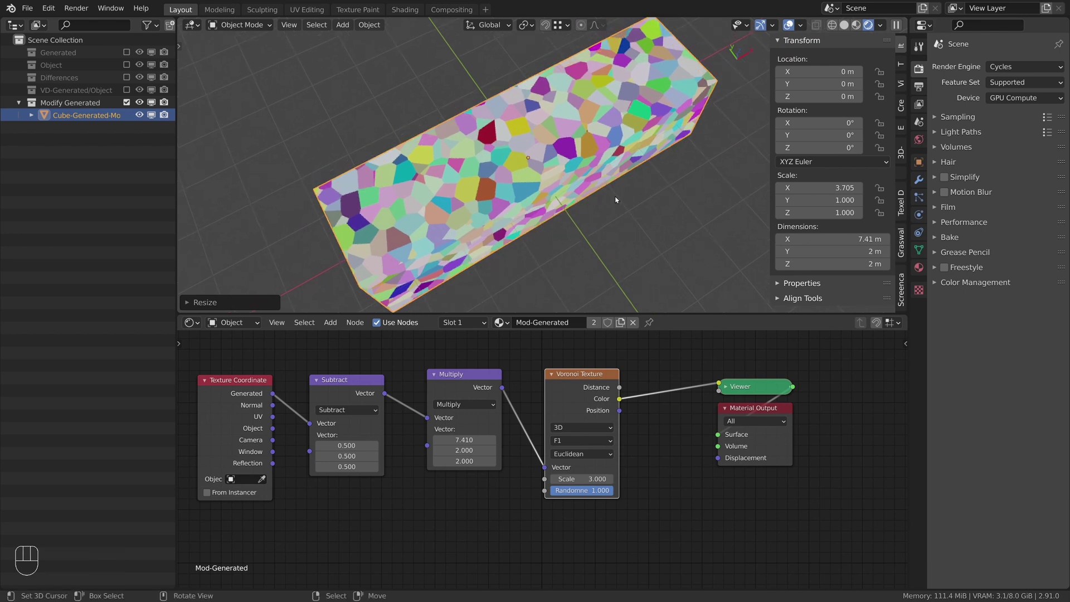
pyautogui.hotkey('ctrl', 'z')
pyautogui.press('s')
pyautogui.press('y')
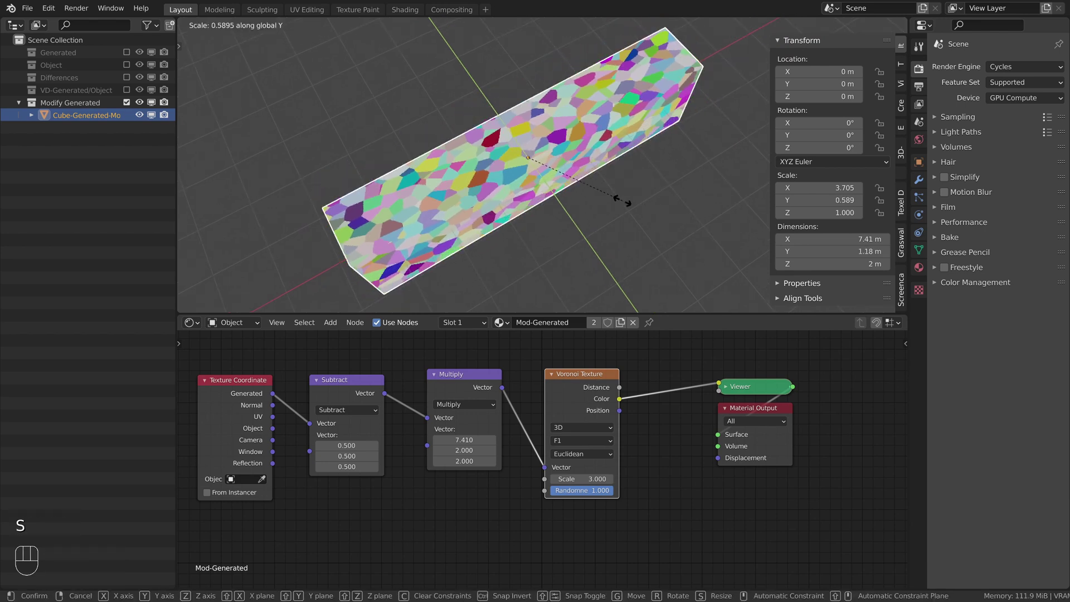
pyautogui.click(621, 201)
# Set the Multiply node's Y value to 1.18 to match the cube's Y dimension.
pyautogui.click(463, 451)
pyautogui.write('1.18')
pyautogui.press('Return')
# Stretch the cube along Z to a scale of about 5.93.
pyautogui.moveTo(532, 217); pyautogui.dragTo(576, 159, button='middle')
pyautogui.press('s')
pyautogui.press('z')
pyautogui.click(502, 121)
pyautogui.keyDown('ctrl'); pyautogui.keyDown('alt'); pyautogui.moveTo(501, 121); pyautogui.dragTo(583, 122, button='middle'); pyautogui.keyUp('alt'); pyautogui.keyUp('ctrl')
pyautogui.keyDown('shift'); pyautogui.moveTo(582, 121); pyautogui.dragTo(577, 140, button='middle'); pyautogui.keyUp('shift')
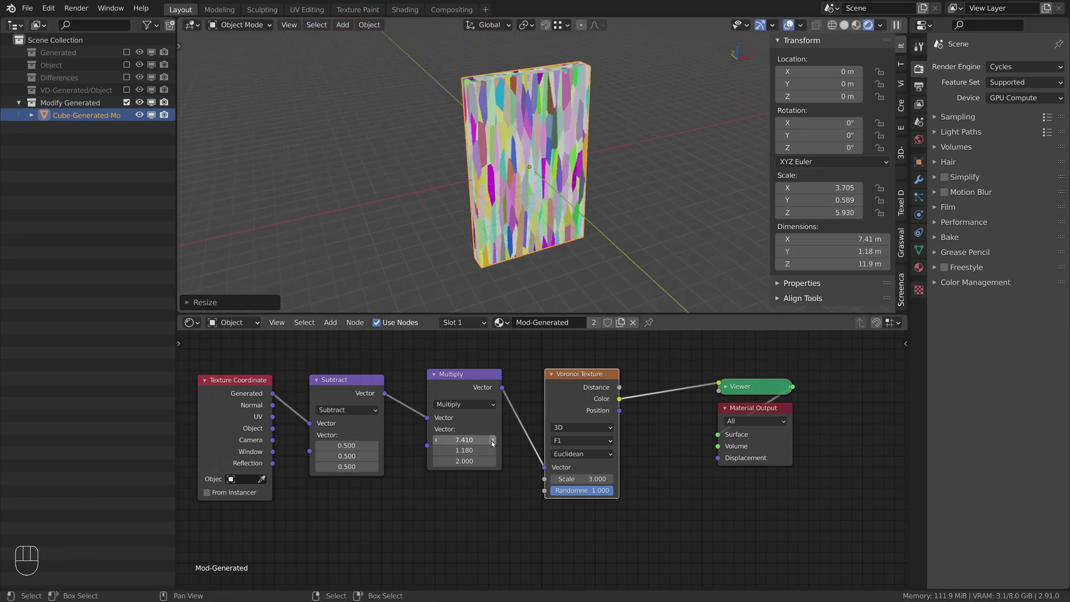
# Set the Multiply node's Z value to 11.9 to match the cube's Z dimension.
pyautogui.click(464, 462)
pyautogui.write('11.9')
pyautogui.press('Return')
pyautogui.moveTo(506, 139); pyautogui.dragTo(512, 181, button='middle')
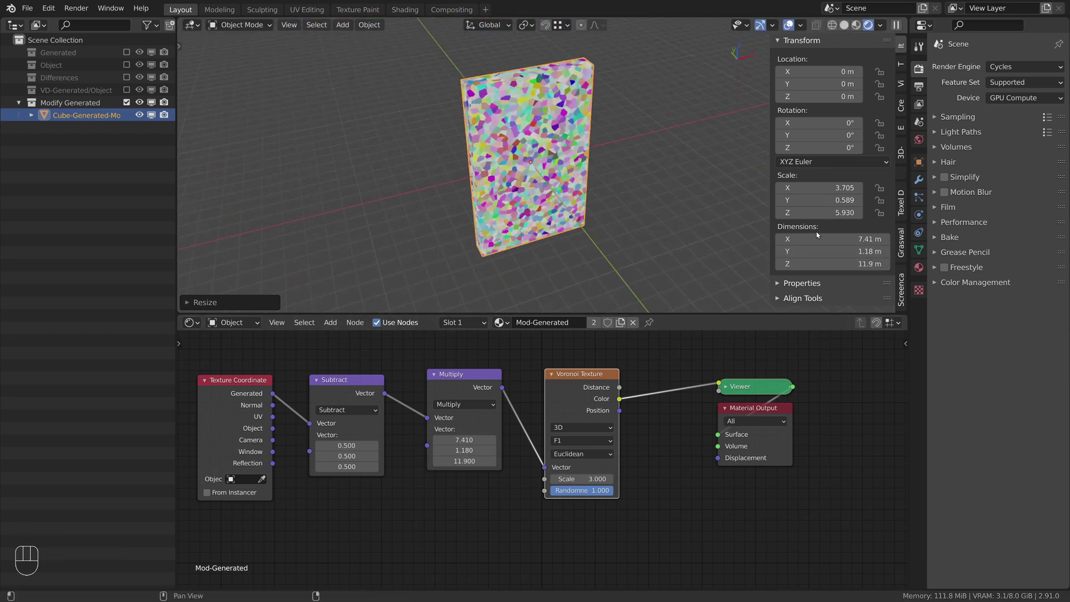
# Clear the cube's scale and set all three Multiply values back to 2.
pyautogui.hotkey('alt', 's')
pyautogui.keyDown('ctrl'); pyautogui.keyDown('alt'); pyautogui.moveTo(702, 217); pyautogui.dragTo(619, 220, button='middle'); pyautogui.keyUp('alt'); pyautogui.keyUp('ctrl')
pyautogui.moveTo(456, 441); pyautogui.dragTo(456, 461)
pyautogui.write('2')
pyautogui.press('Return')
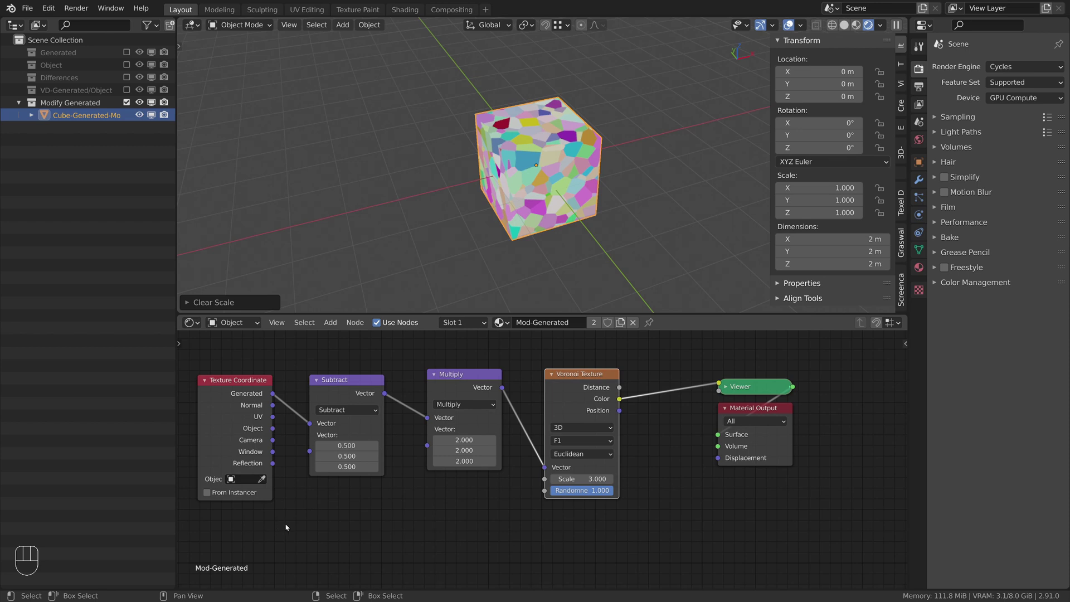
# Group the Texture Coordinate, Subtract and Multiply nodes and expose Multiply's second vector as a group input.
pyautogui.moveTo(236, 528); pyautogui.dragTo(486, 416)
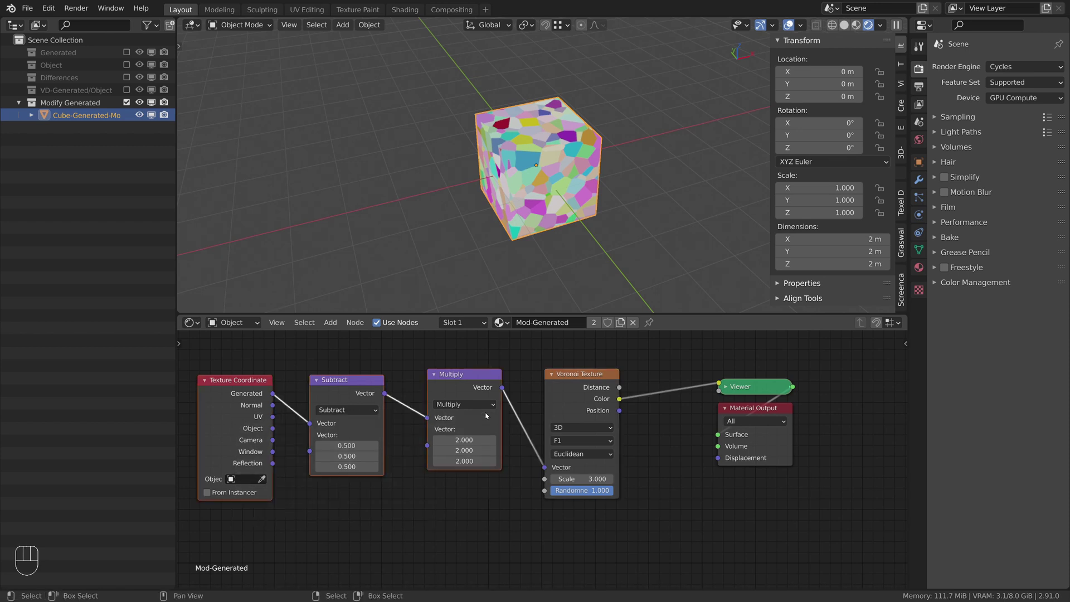
pyautogui.hotkey('ctrl', 'g')
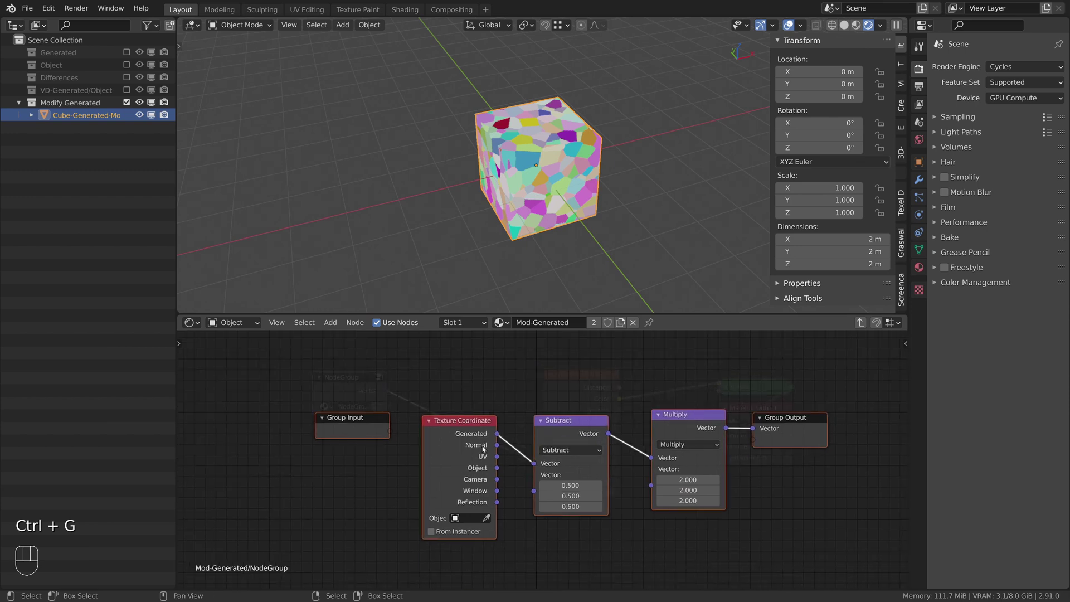
pyautogui.moveTo(651, 485); pyautogui.dragTo(371, 462)
# Rename the group's input to Dimensions and leave group editing.
pyautogui.press('n')
pyautogui.click(793, 373)
pyautogui.doubleClick(815, 464)
pyautogui.write('Dimensions')
pyautogui.press('Return')
pyautogui.press('n')
pyautogui.press('Tab')
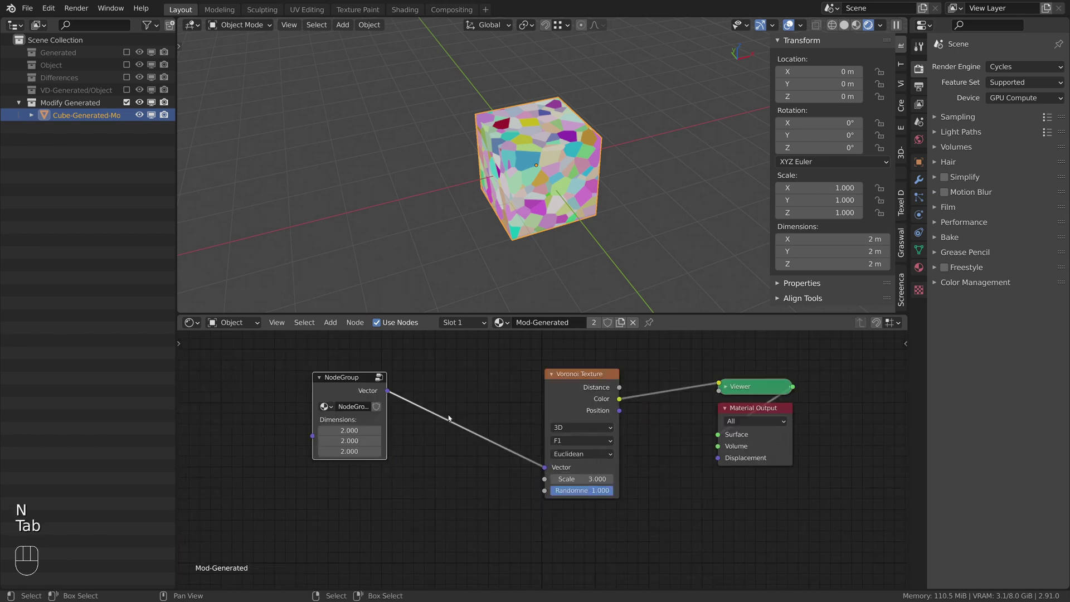
# Widen the node group, rename it VD-Coords and place it beside the Voronoi Texture node.
pyautogui.moveTo(386, 409); pyautogui.dragTo(419, 409)
pyautogui.click(383, 409)
pyautogui.write('VD')
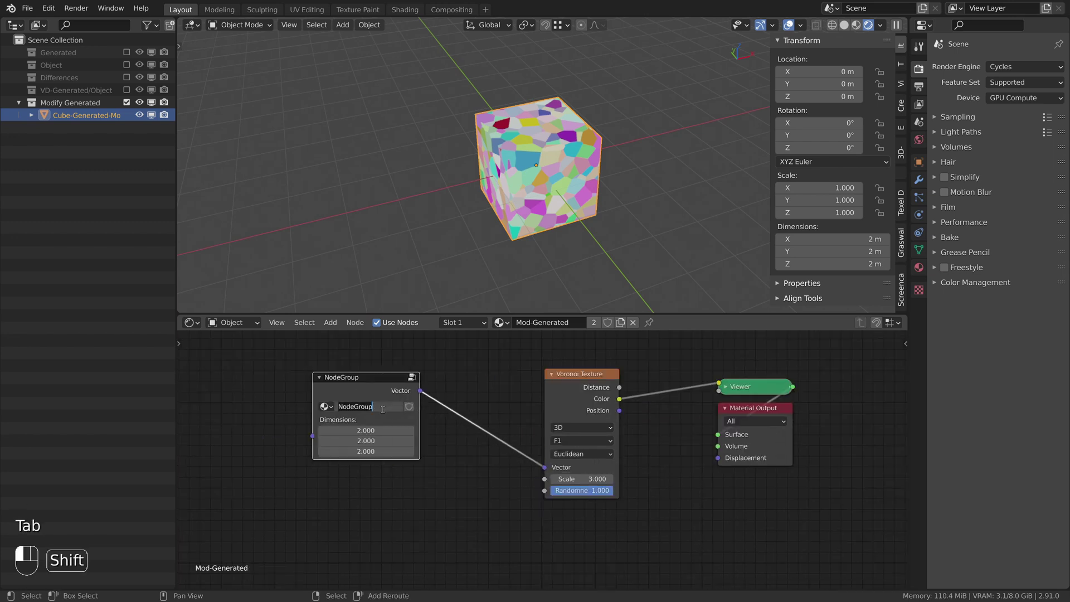
pyautogui.write('-Coords')
pyautogui.press('Return')
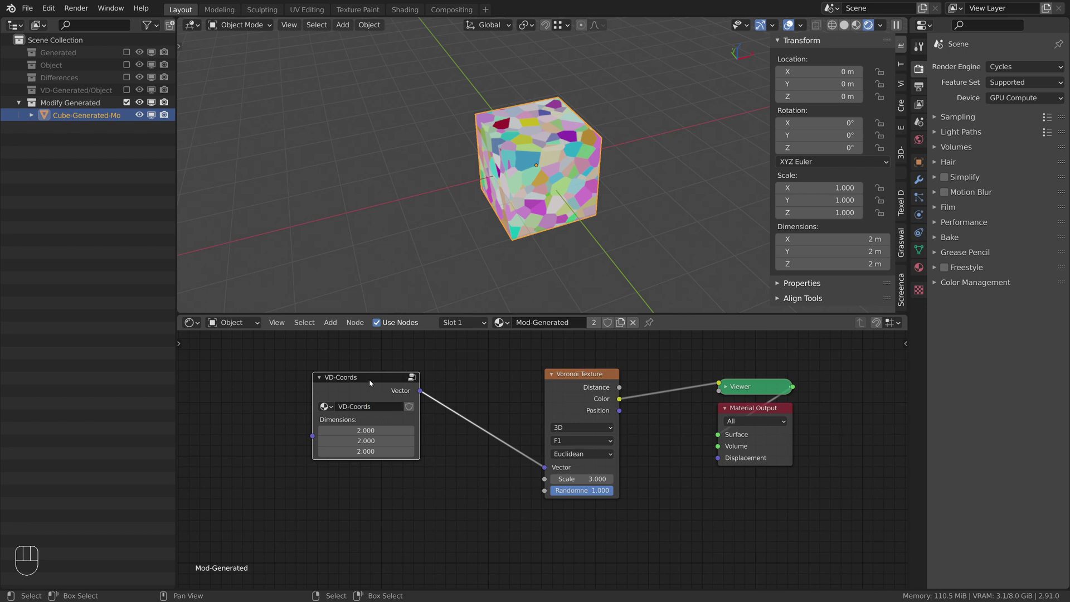
pyautogui.moveTo(370, 380); pyautogui.dragTo(464, 409)
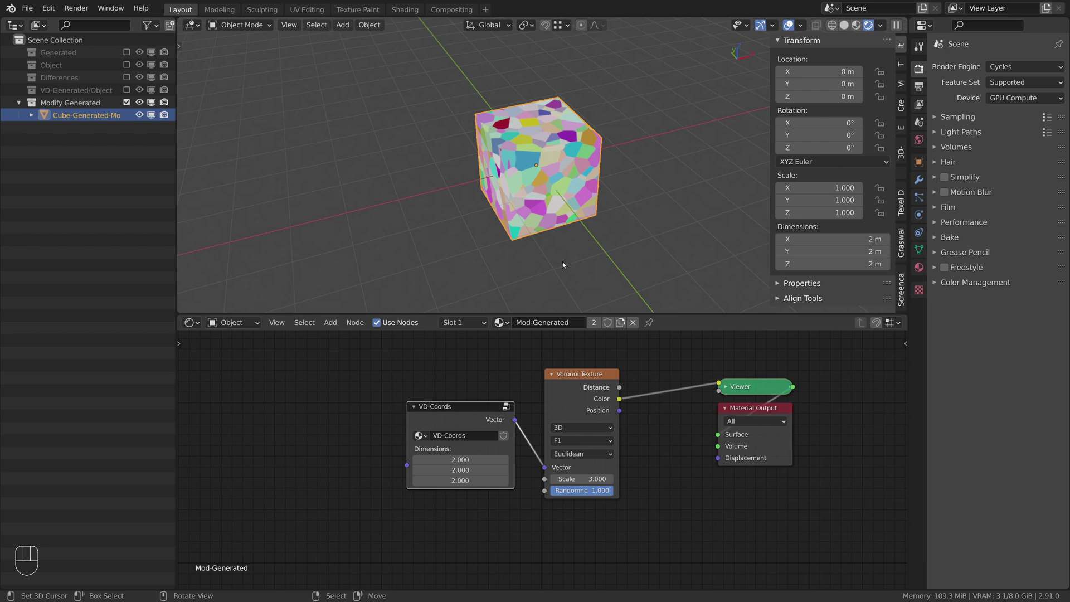
# Set the X value of Dimensions on VD-Coords to 5 and the cube's X dimension to 5 m.
pyautogui.doubleClick(470, 460)
pyautogui.write('5')
pyautogui.press('Return')
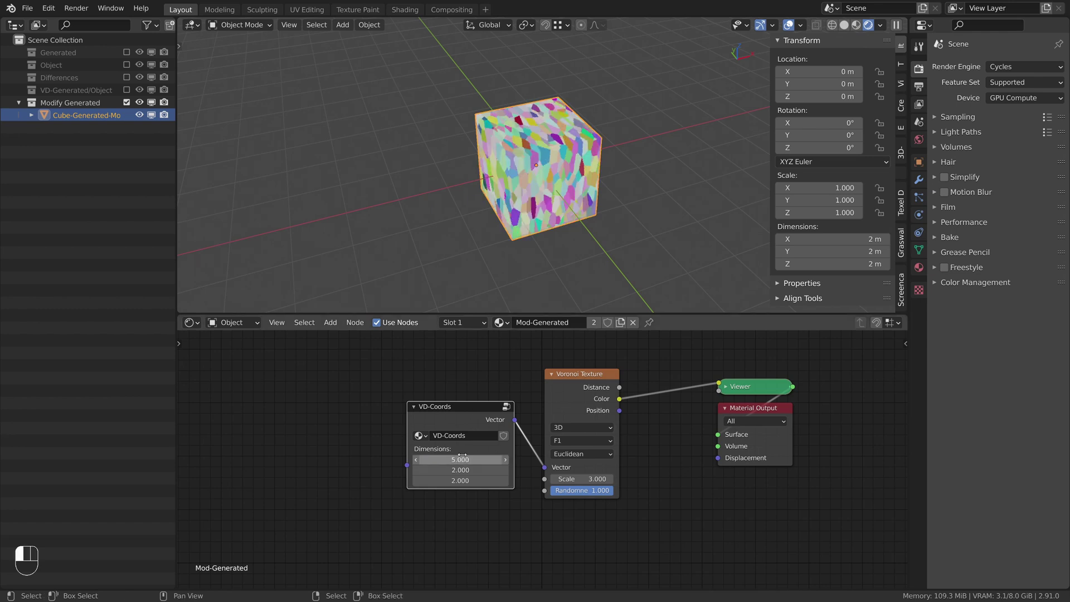
pyautogui.doubleClick(826, 240)
pyautogui.write('5')
pyautogui.press('Return')
pyautogui.press('r')
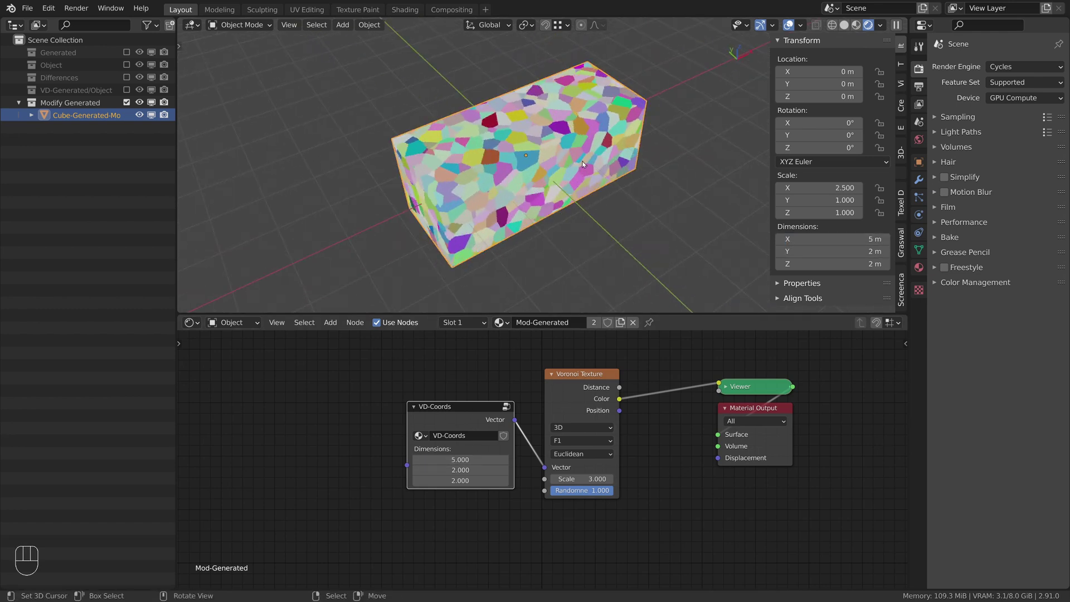